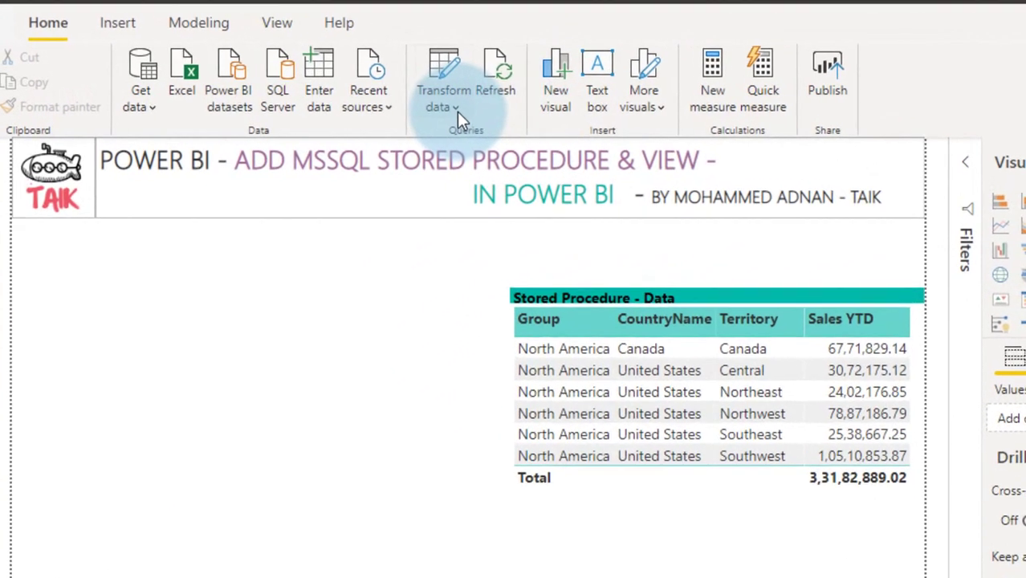
# - Set the GroupName parameter to Europe in Edit parameters
pyautogui.click(454, 111)
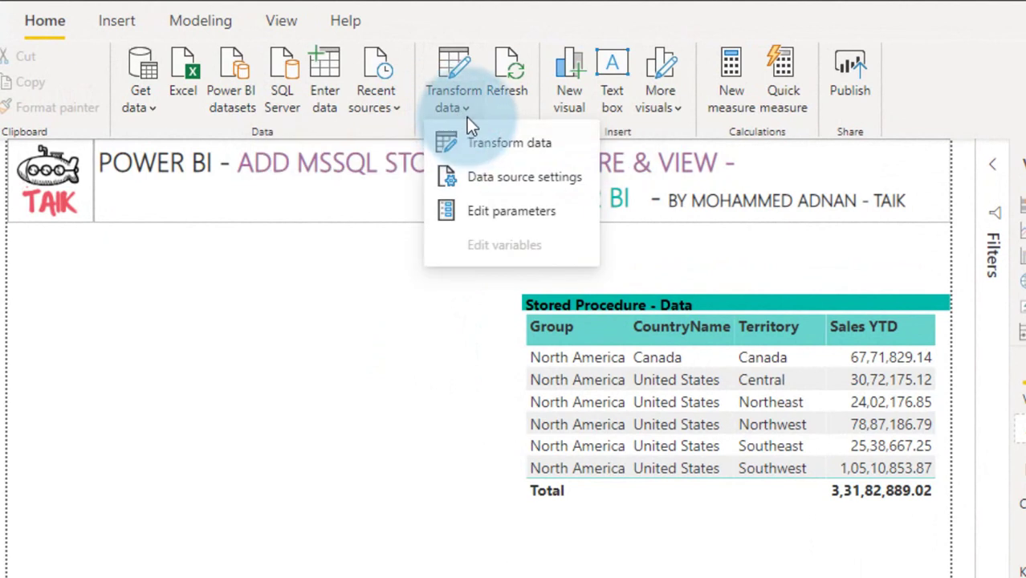
pyautogui.click(518, 216)
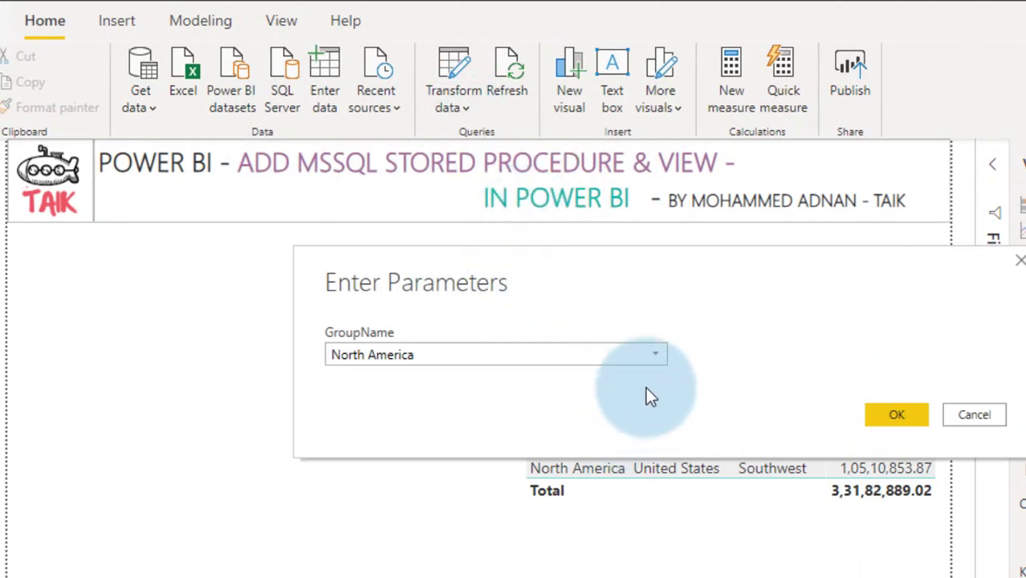
pyautogui.click(655, 359)
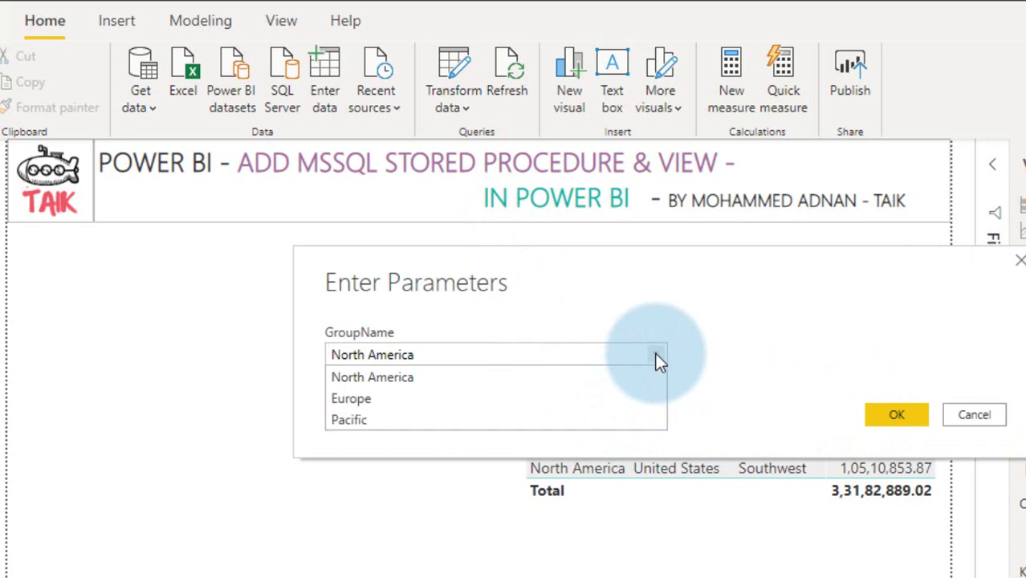
pyautogui.click(491, 402)
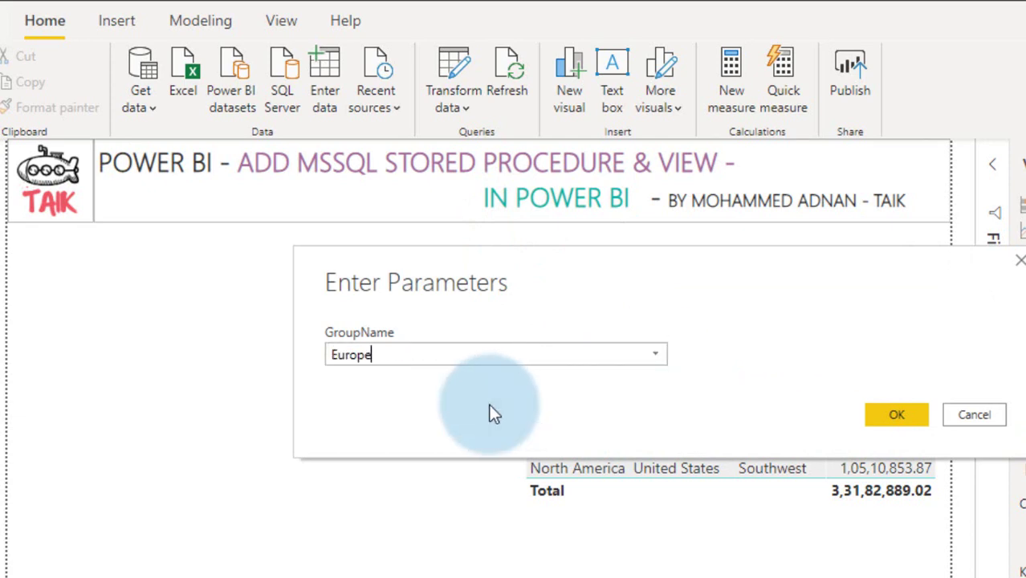
pyautogui.click(884, 418)
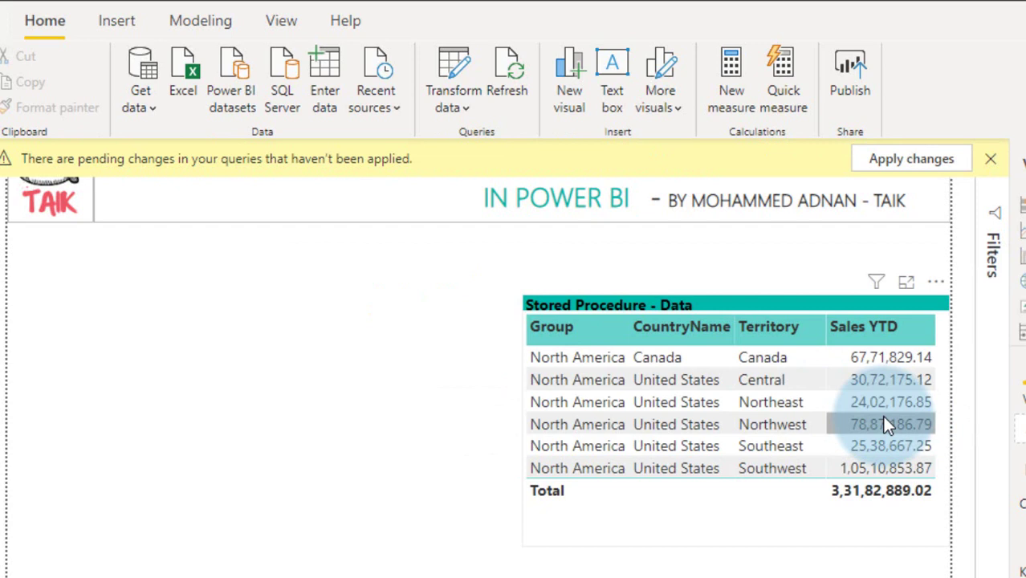
# - Apply the pending changes and widen the Territory column so France, Germany and United Kingdom fit
pyautogui.click(908, 157)
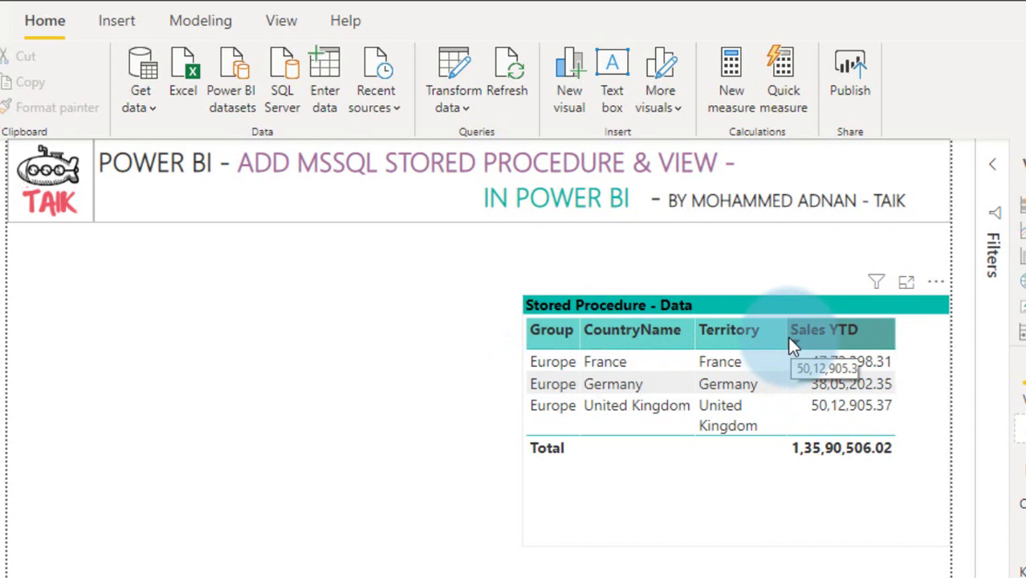
pyautogui.moveTo(785, 345); pyautogui.dragTo(811, 347)
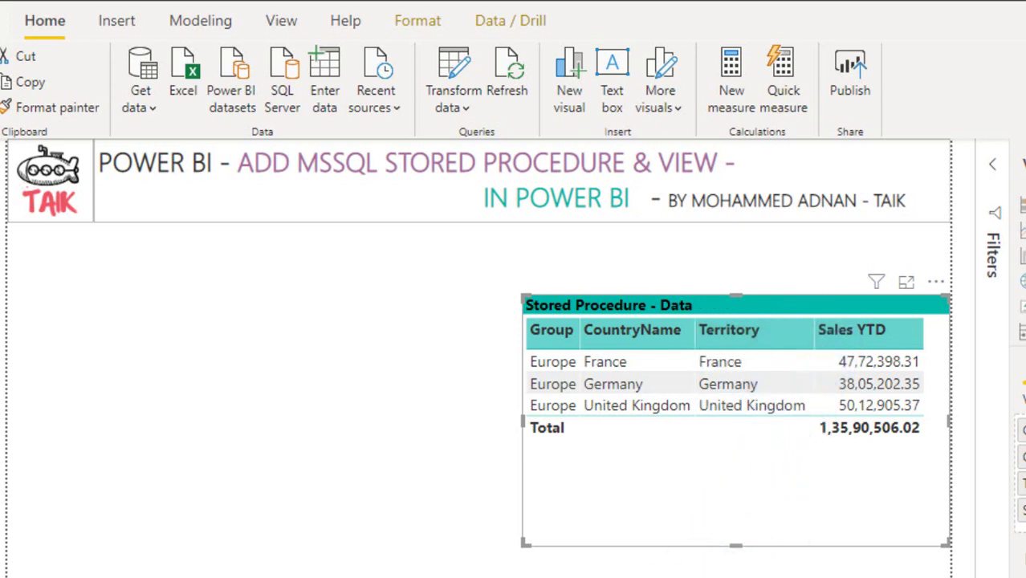
pyautogui.hotkey('alt', 'Tab')
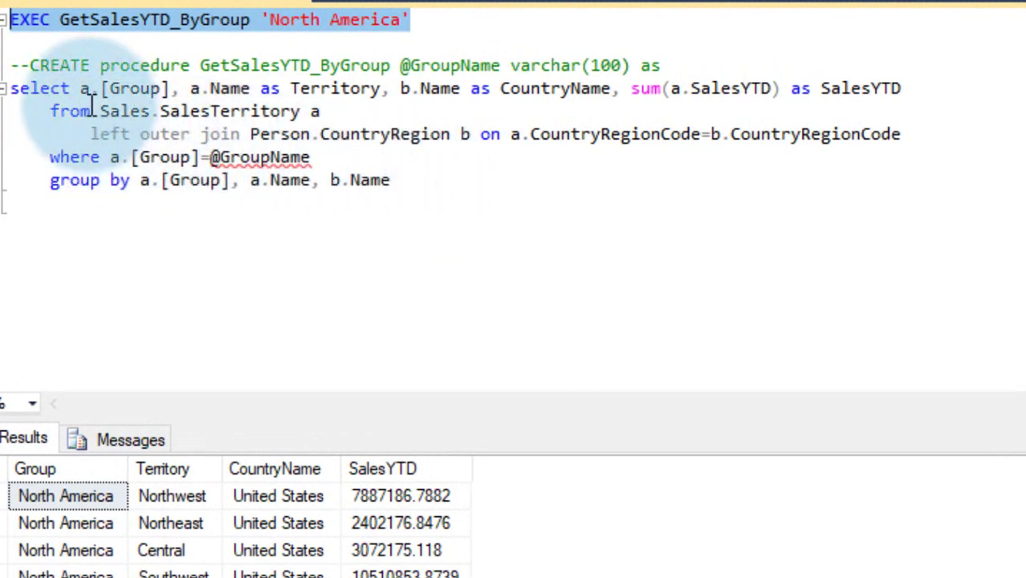
# - Highlight the procedure's source tables and the CountryRegion join
pyautogui.moveTo(102, 119); pyautogui.dragTo(458, 140)
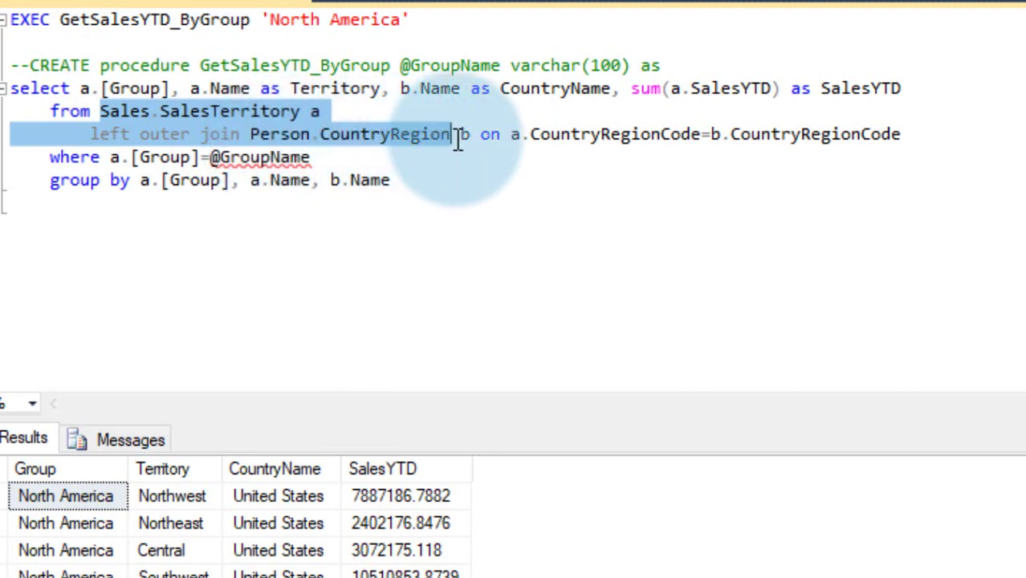
pyautogui.moveTo(392, 180); pyautogui.dragTo(10, 90)
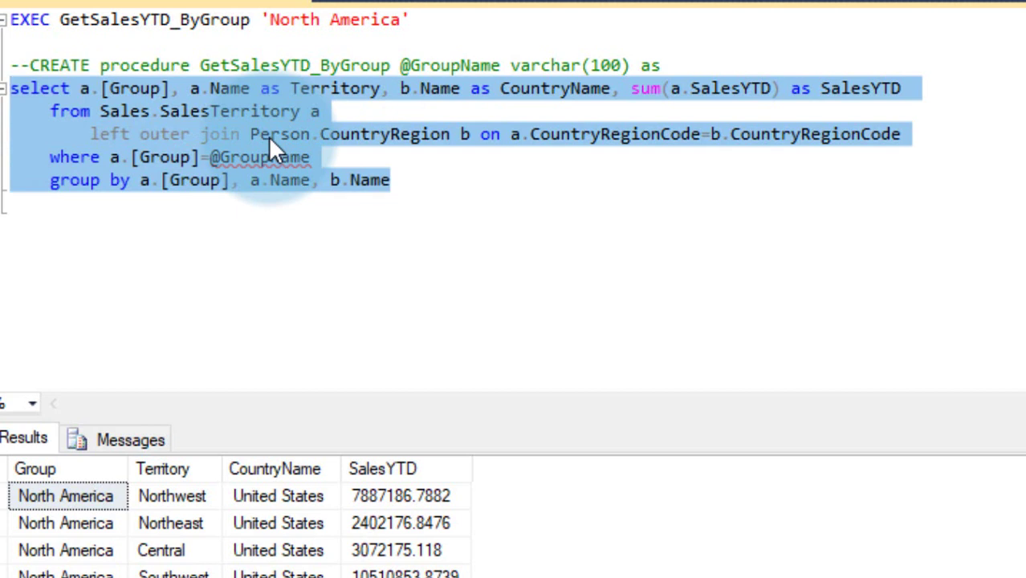
pyautogui.click(231, 112)
pyautogui.click(390, 137)
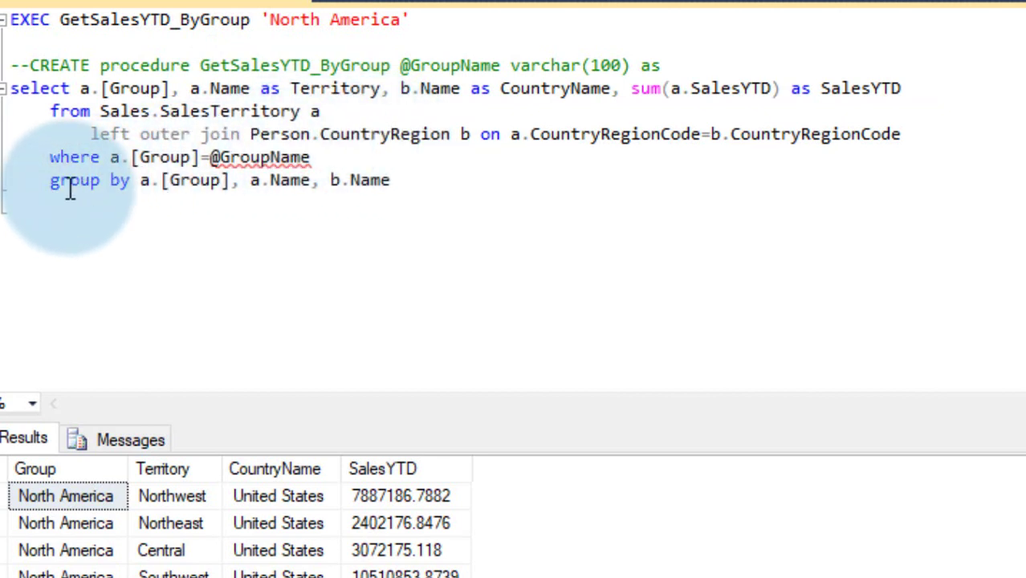
# - Highlight the GROUP BY clause and review the FROM and JOIN lines again
pyautogui.moveTo(71, 180); pyautogui.dragTo(317, 176)
pyautogui.click(350, 180)
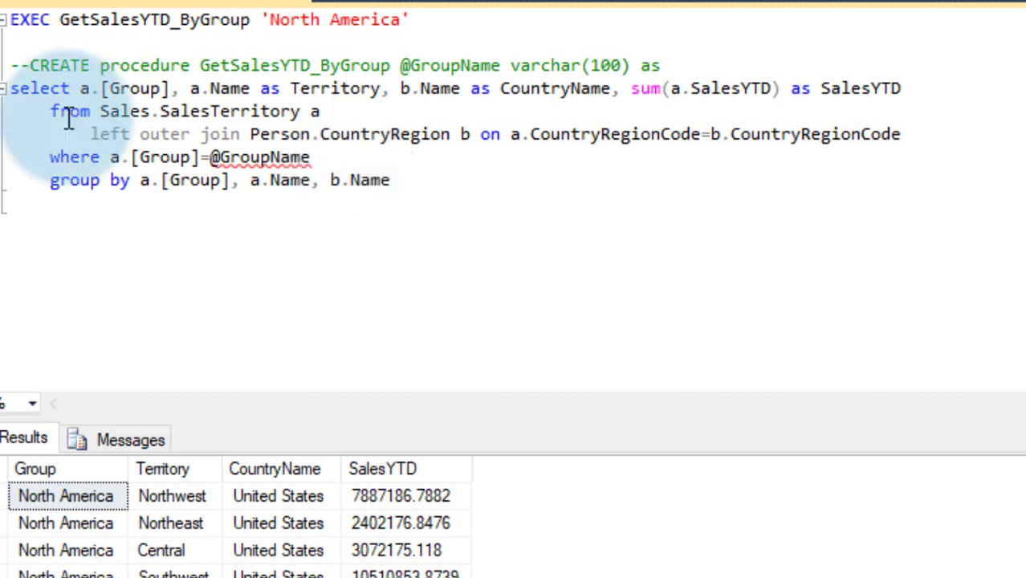
pyautogui.moveTo(100, 88)
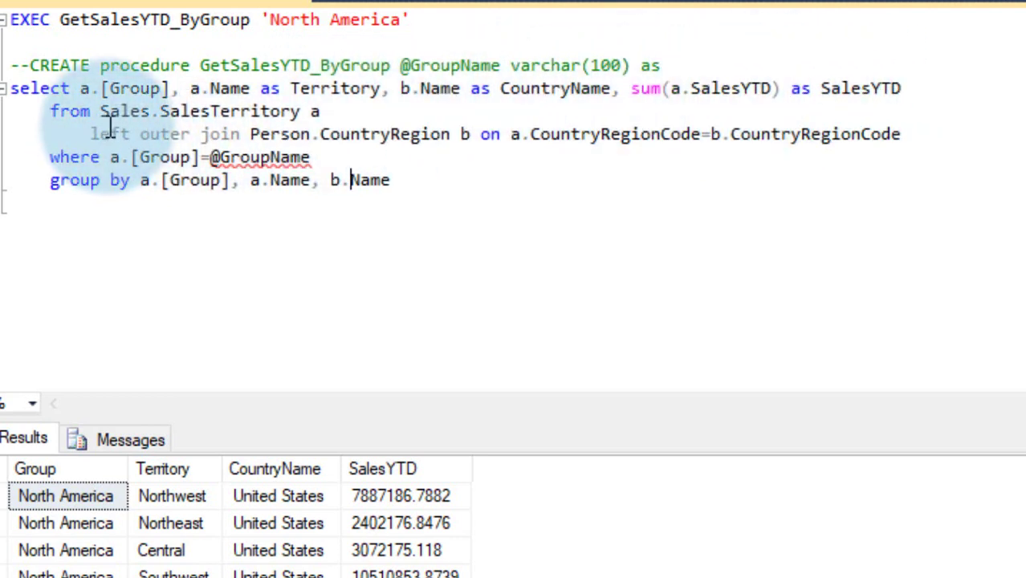
pyautogui.moveTo(430, 141)
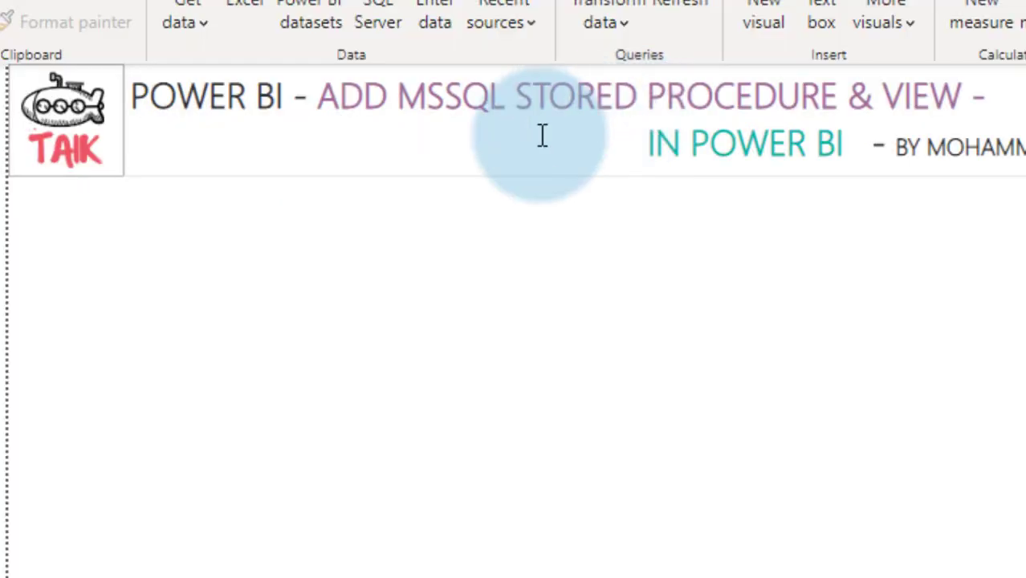
# - Start a SQL Server import and paste the EXEC GetSalesYTD_ByGroup statement under Advanced options
pyautogui.click(186, 20)
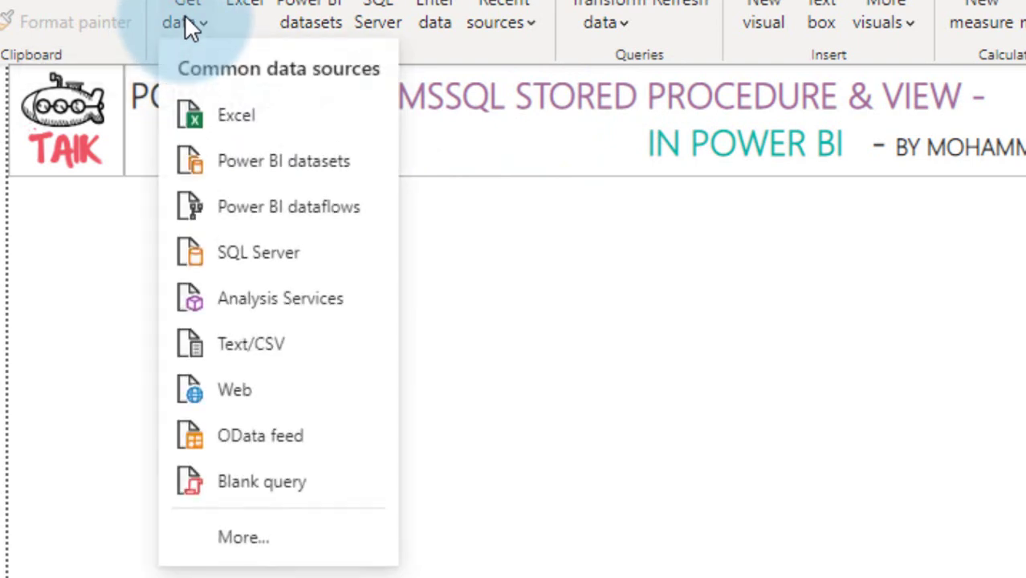
pyautogui.click(289, 265)
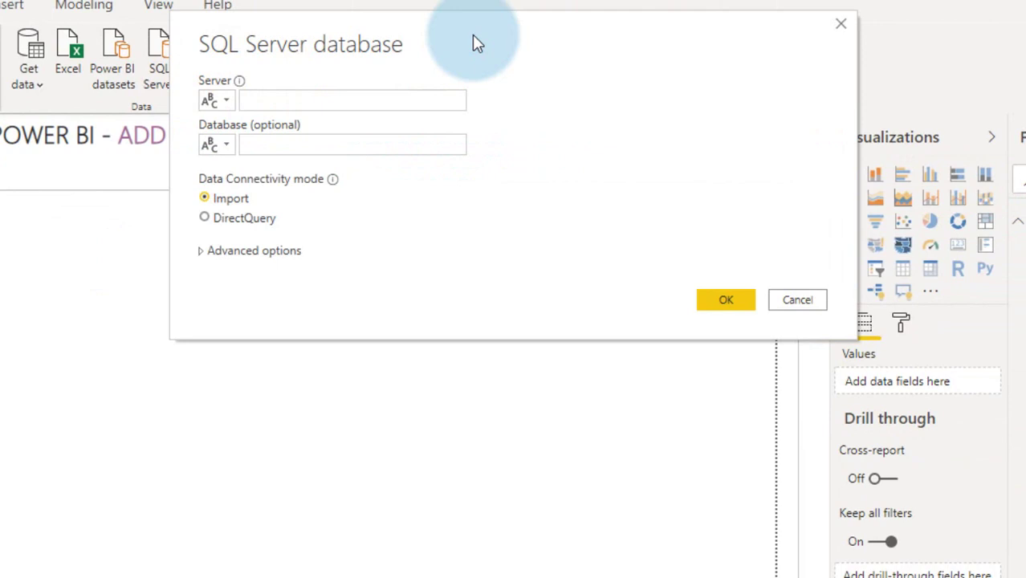
pyautogui.click(213, 251)
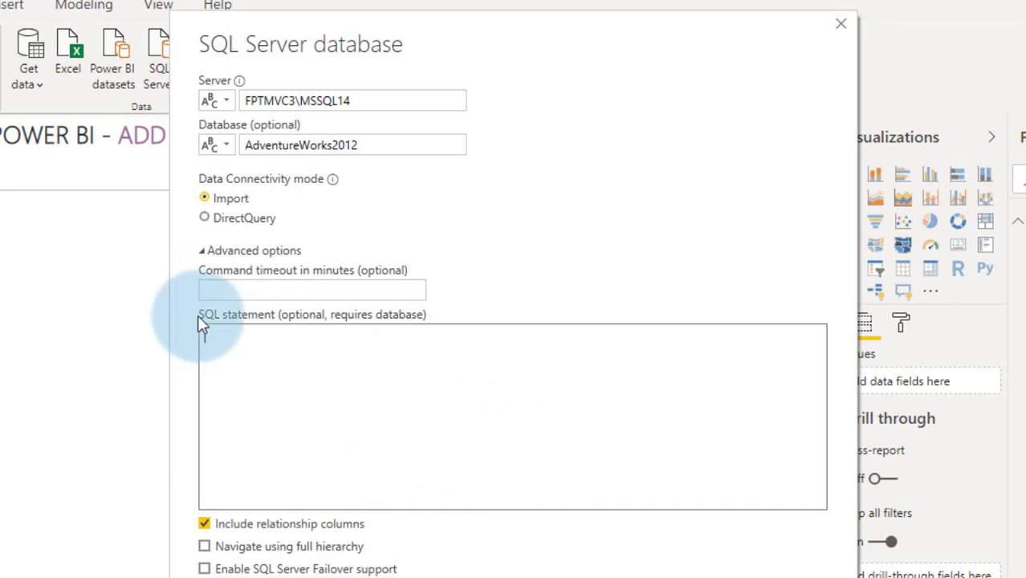
pyautogui.click(403, 350)
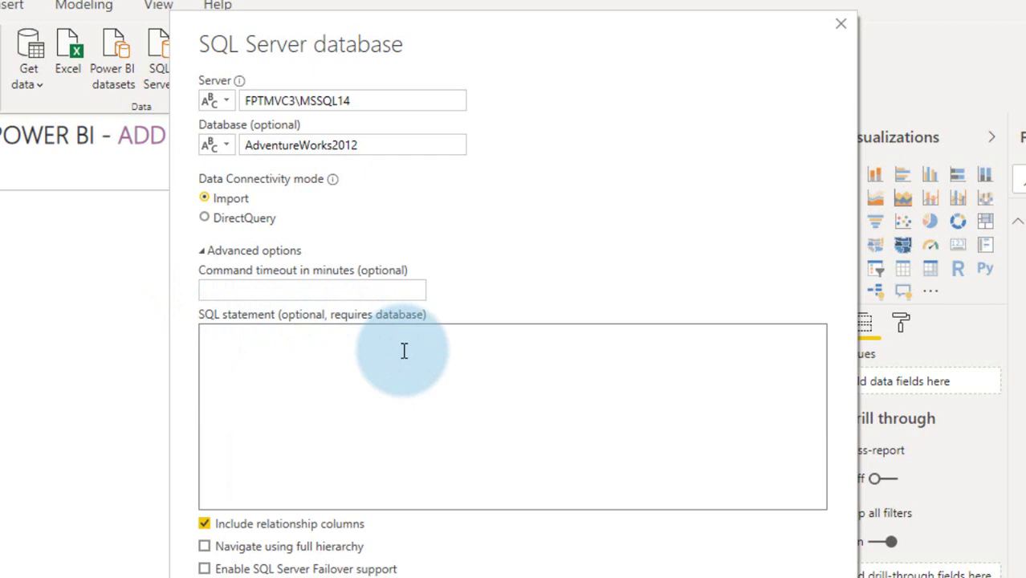
pyautogui.write("EXEC GetSalesYTD_ByGroup 'North America'")
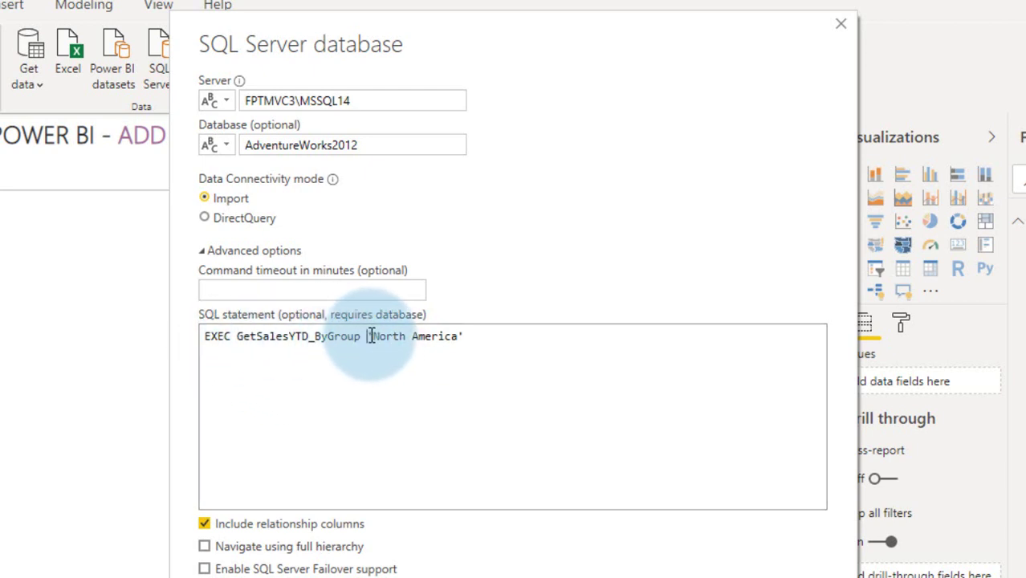
pyautogui.moveTo(369, 336); pyautogui.dragTo(469, 339)
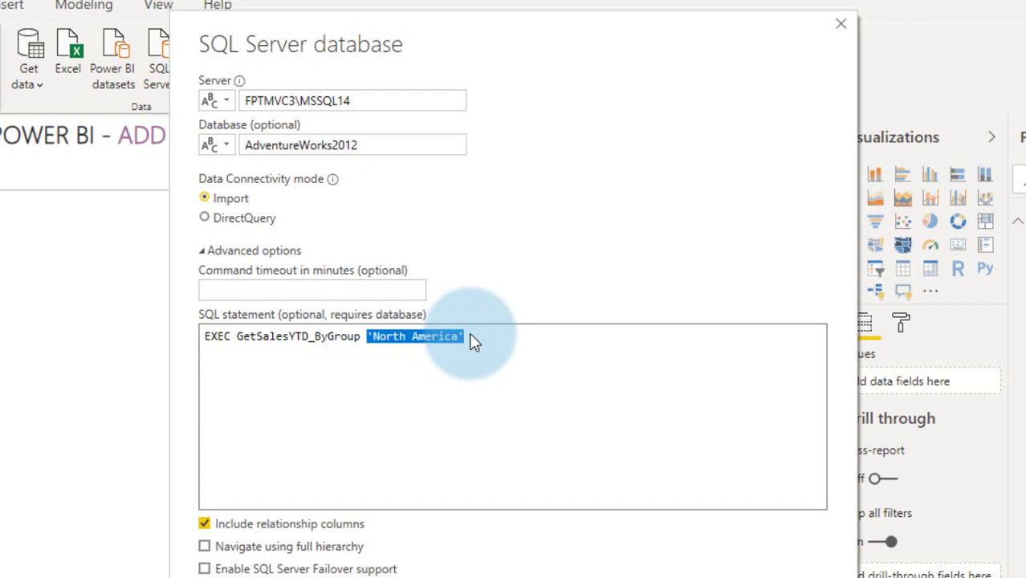
pyautogui.press('BackSpace')
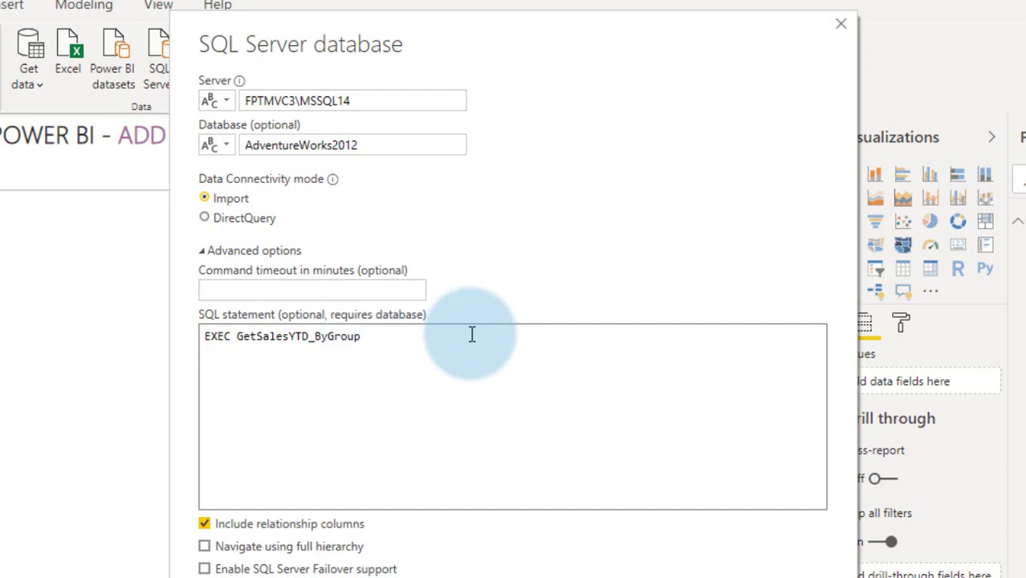
pyautogui.click(727, 576)
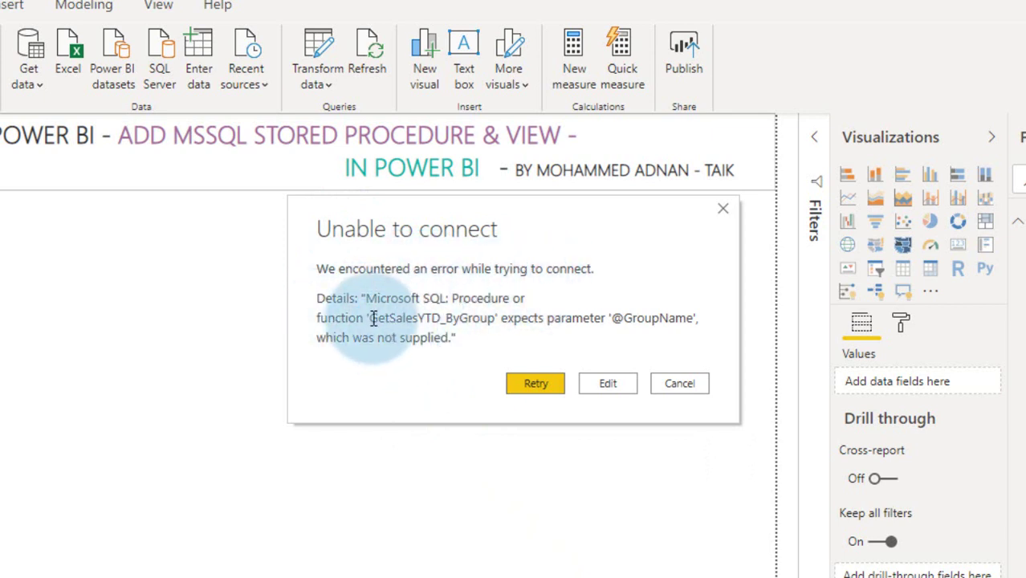
# - Restore 'North America' in the EXEC statement and preview the six North America territories
pyautogui.moveTo(368, 319); pyautogui.dragTo(501, 320)
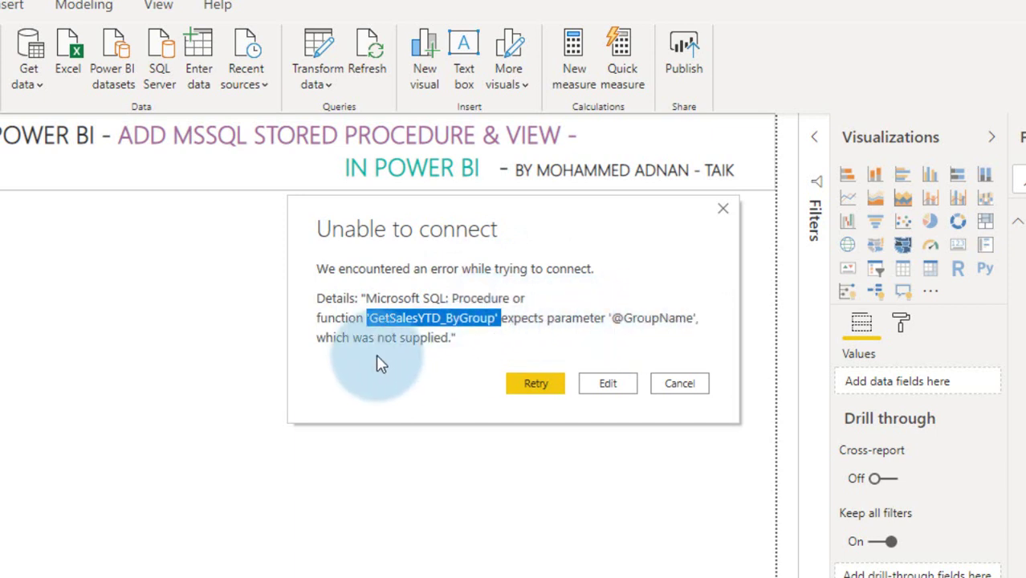
pyautogui.click(609, 384)
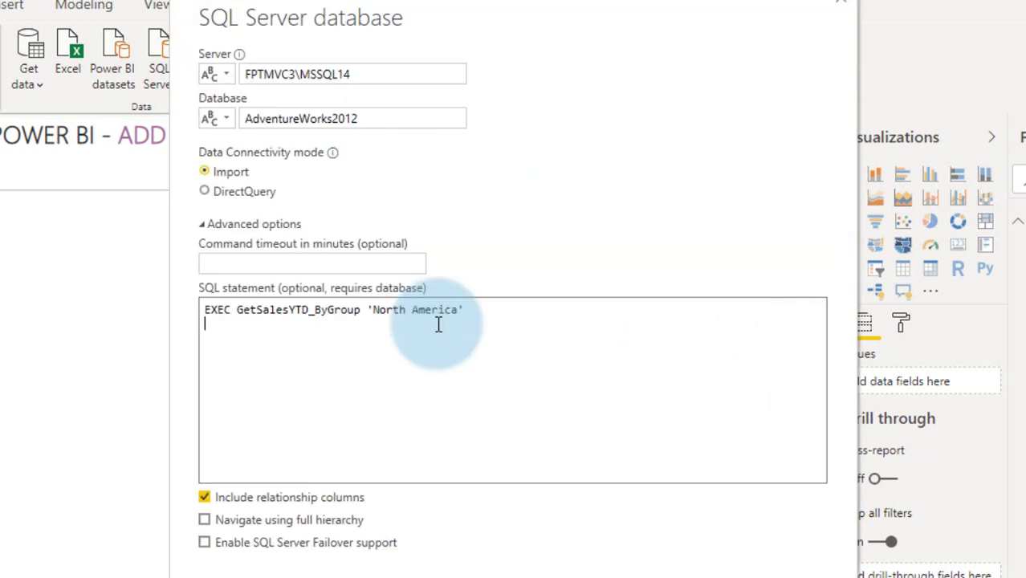
pyautogui.click(723, 571)
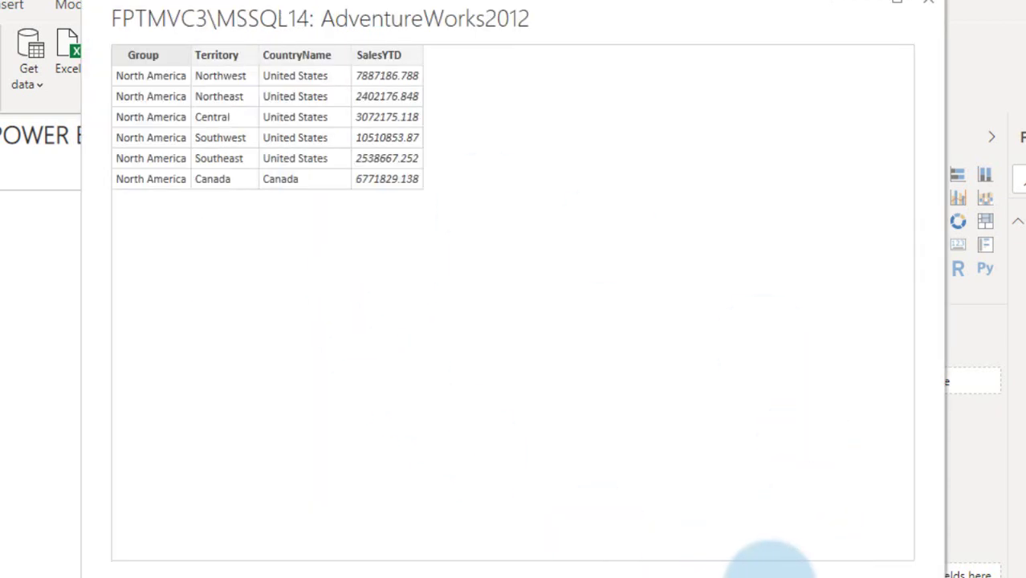
# - Accept the North America preview and begin editing Query1's Source step in Advanced Editor
pyautogui.click(795, 572)
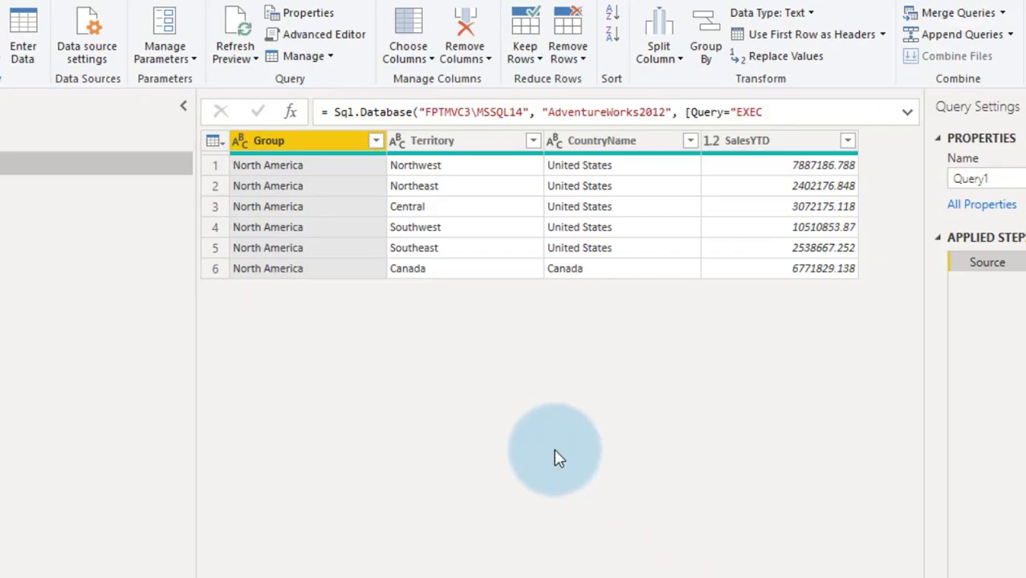
pyautogui.click(356, 36)
pyautogui.moveTo(243, 173); pyautogui.dragTo(446, 173)
pyautogui.moveTo(552, 174); pyautogui.dragTo(843, 174)
pyautogui.write("'")
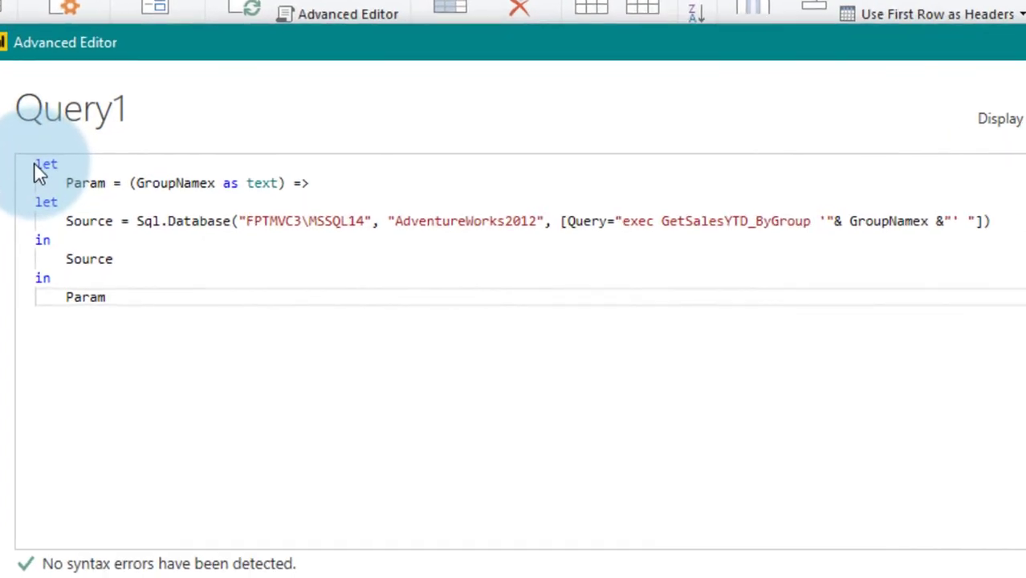
# - Wrap Source in Param = (GroupNamex as text) => let … in Source, splicing GroupNamex into the EXEC call
pyautogui.click(134, 224)
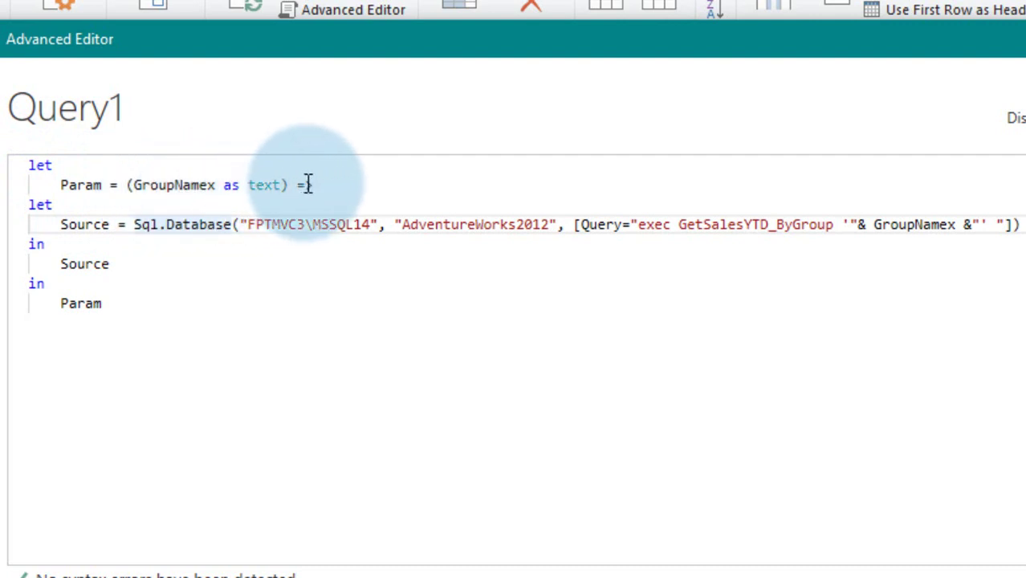
pyautogui.moveTo(295, 185); pyautogui.dragTo(329, 184)
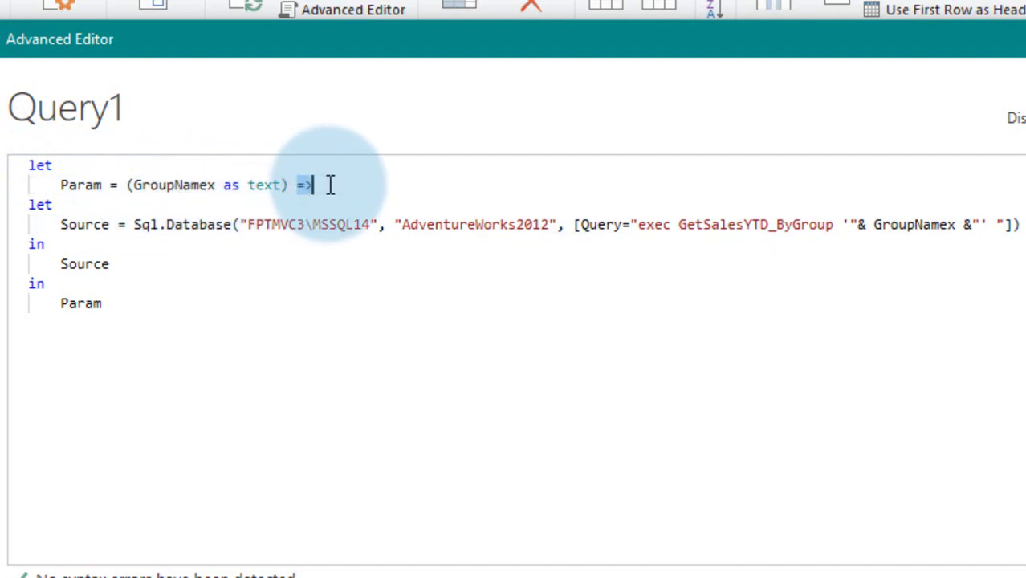
pyautogui.click(329, 185)
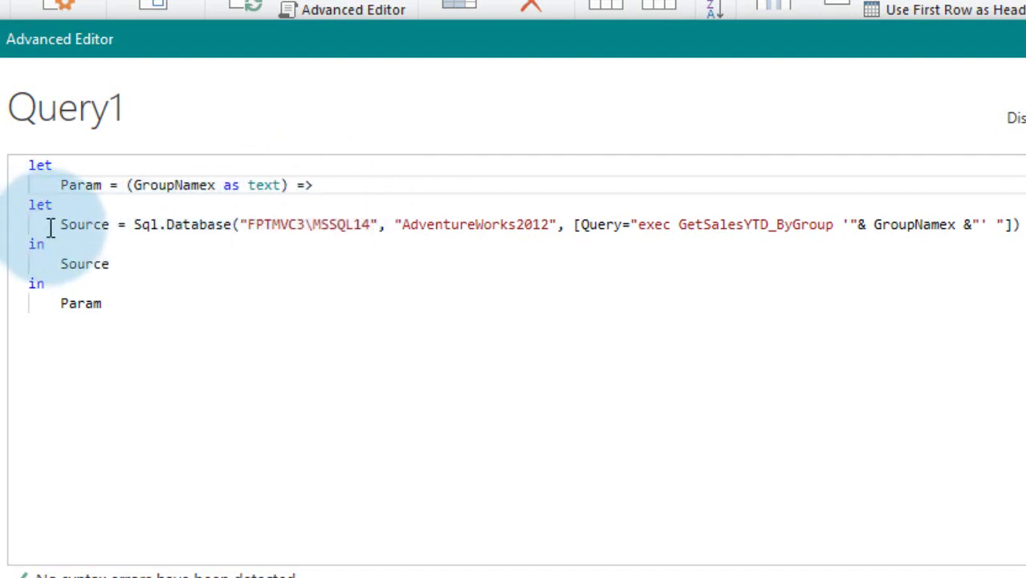
pyautogui.click(848, 225)
pyautogui.moveTo(847, 225); pyautogui.dragTo(989, 227)
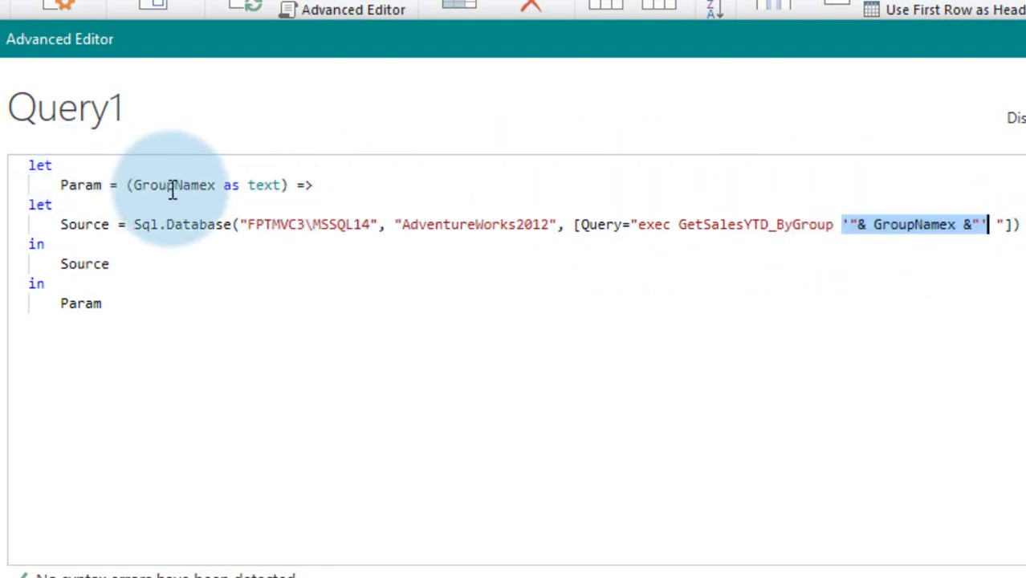
pyautogui.click(135, 186)
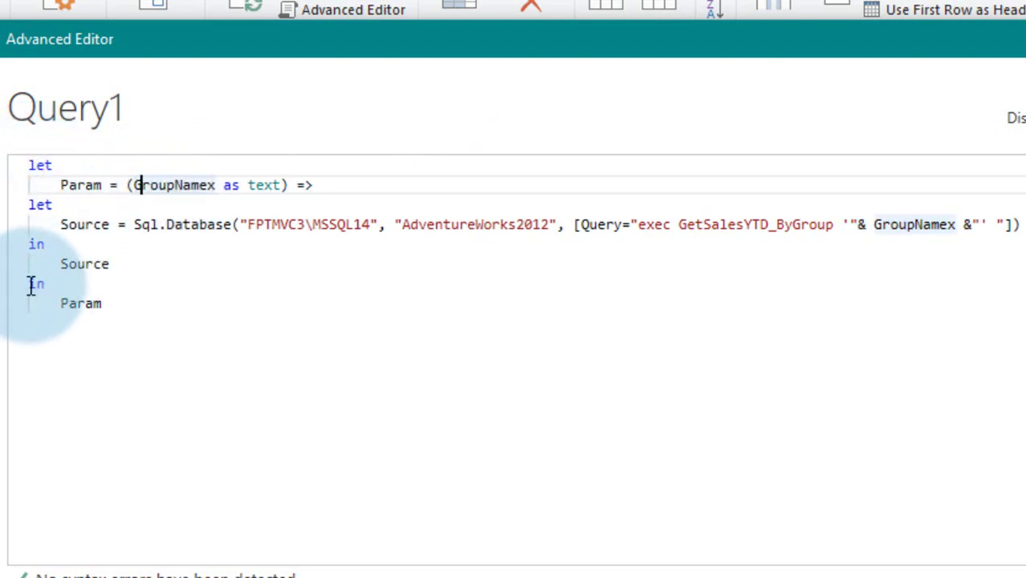
pyautogui.moveTo(29, 284); pyautogui.dragTo(119, 303)
pyautogui.click(115, 302)
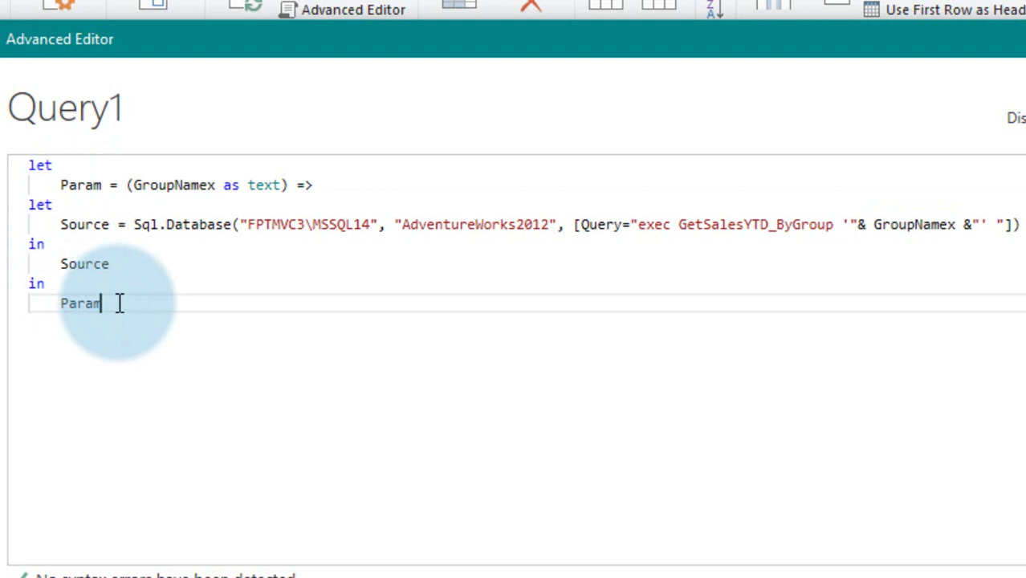
pyautogui.click(536, 382)
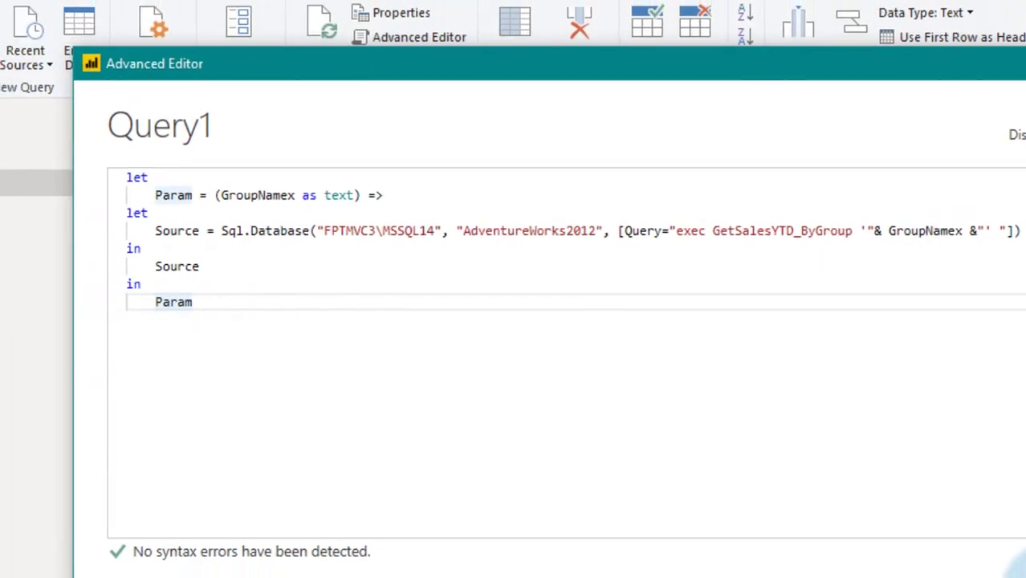
pyautogui.click(1017, 567)
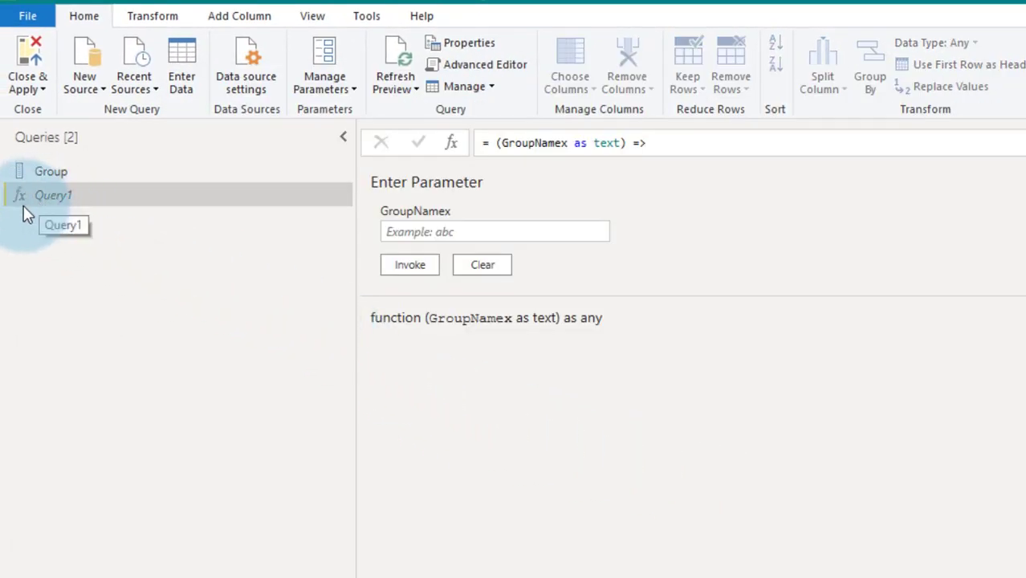
# - Invoke the function with GroupNamex set to PACIFIC
pyautogui.click(428, 232)
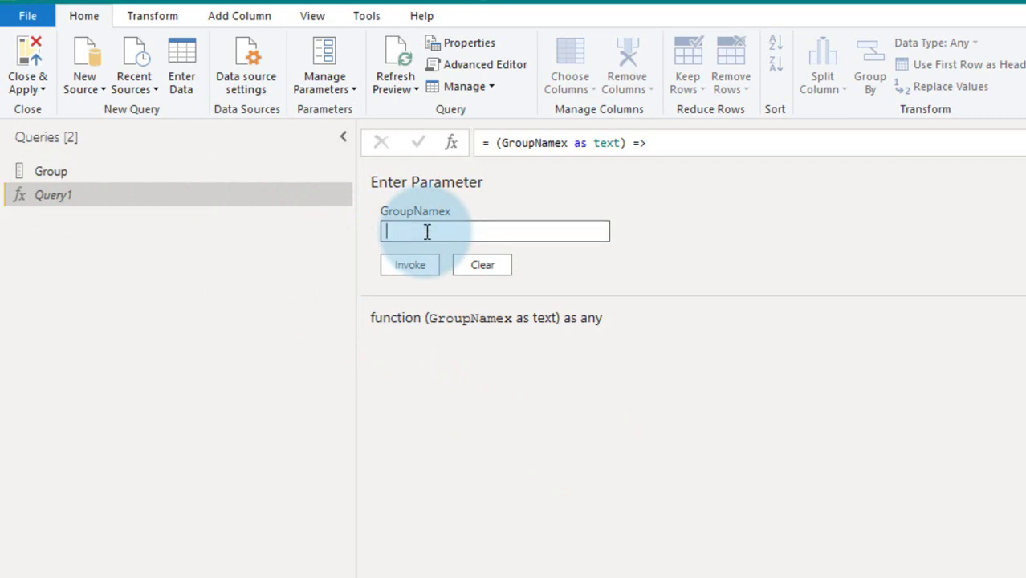
pyautogui.write('PACIFIC')
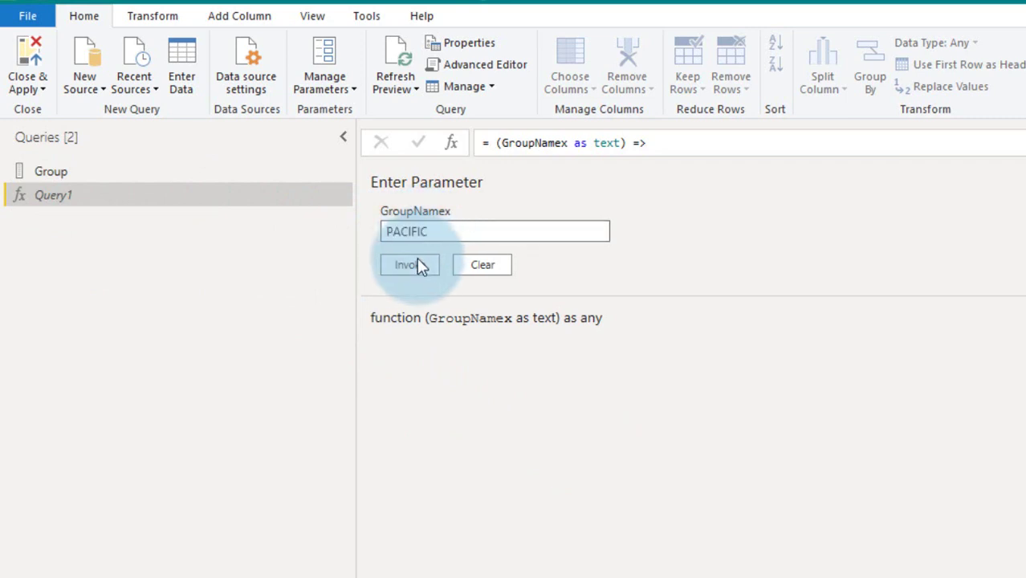
pyautogui.click(415, 267)
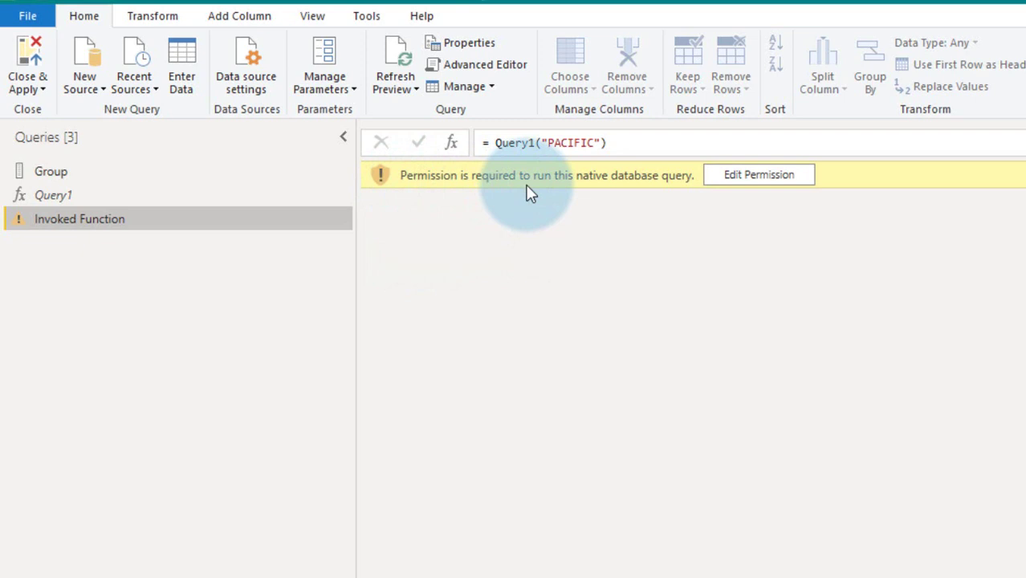
# - Approve the native query, rename the result GETSALESSP, and load it into the report
pyautogui.click(727, 178)
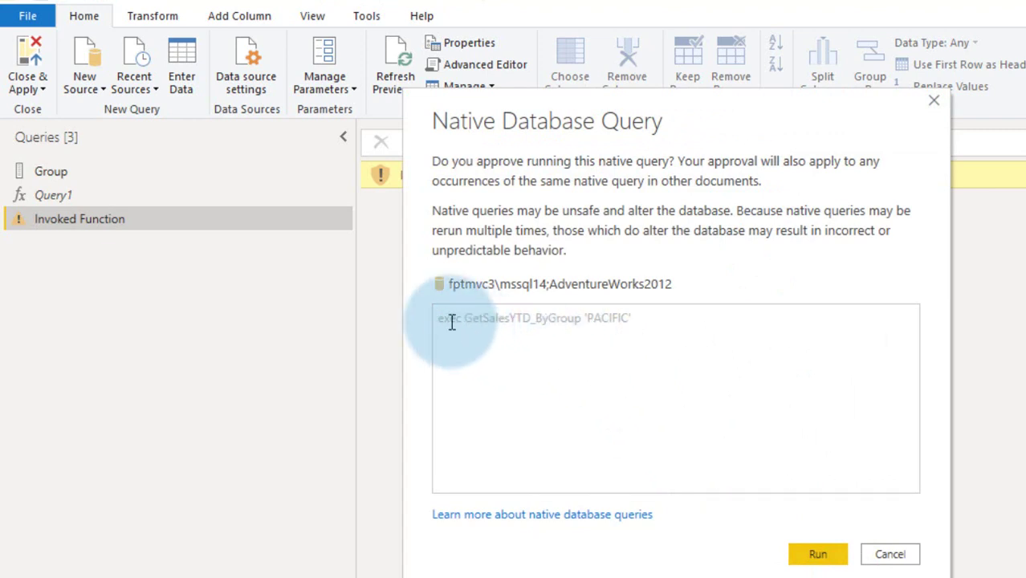
pyautogui.moveTo(440, 321); pyautogui.dragTo(660, 320)
pyautogui.click(820, 556)
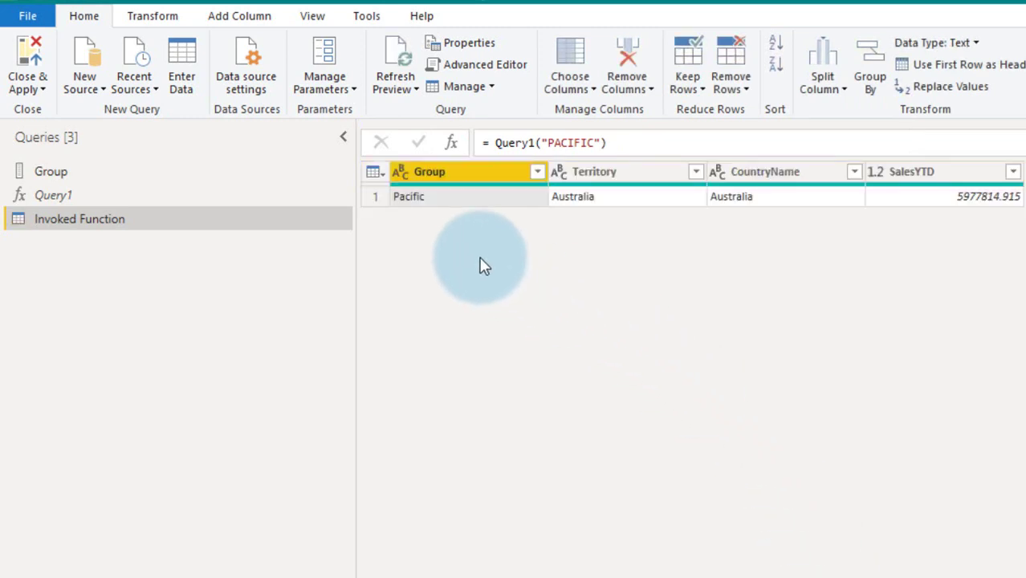
pyautogui.rightClick(60, 220)
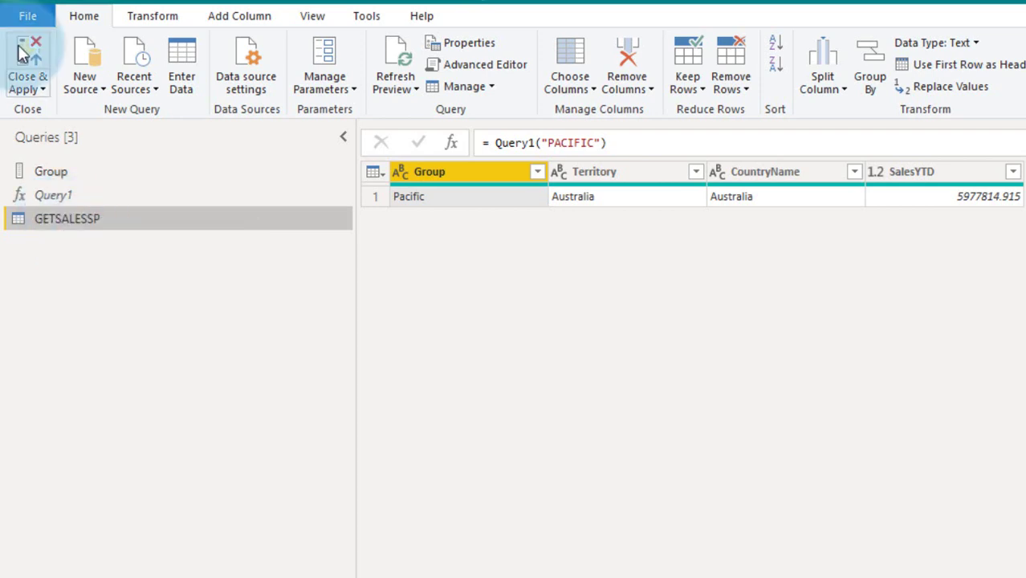
pyautogui.click(24, 54)
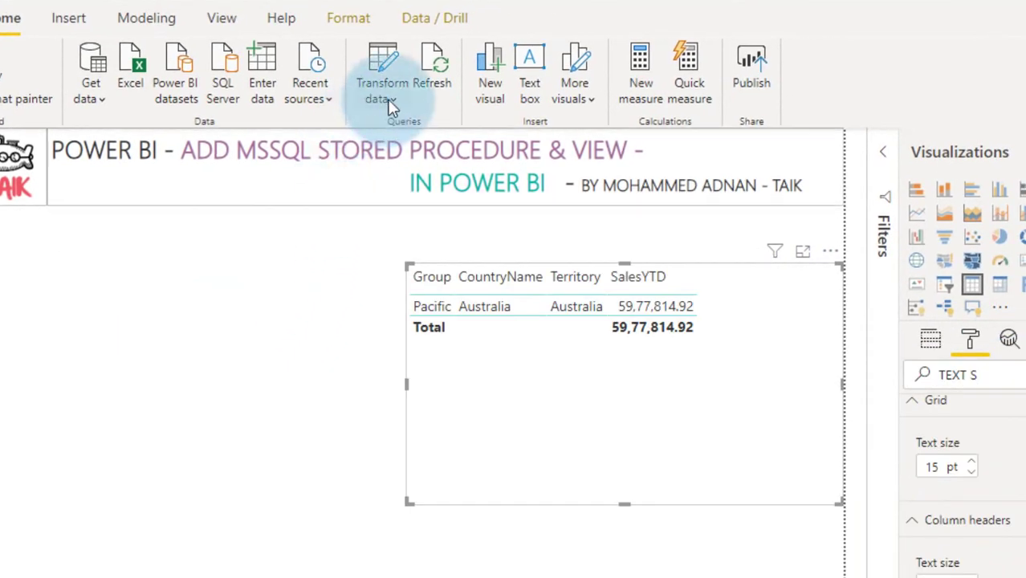
# - Open the Transform data dropdown on the Home ribbon
pyautogui.click(390, 95)
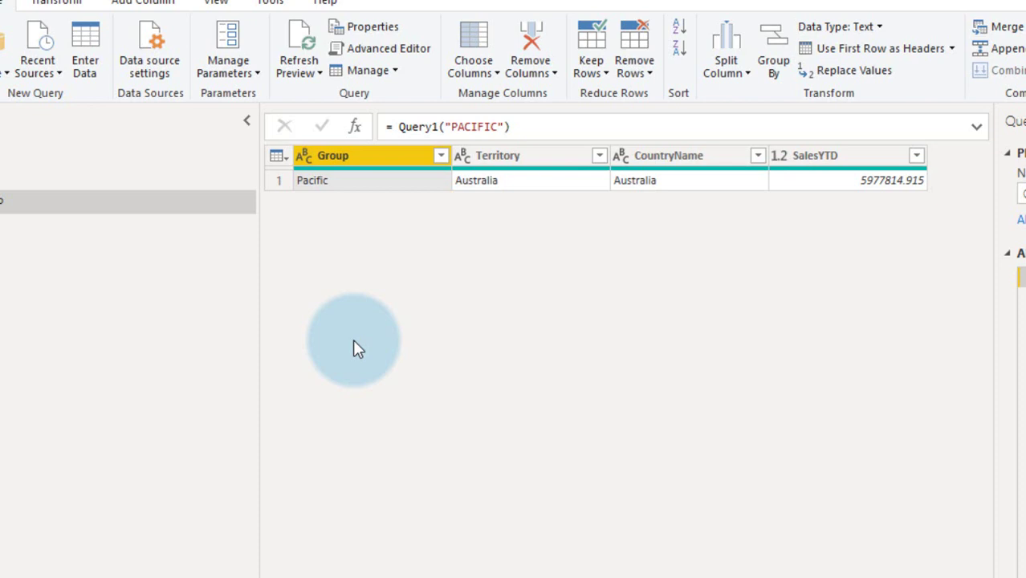
# - Create a new Text parameter named Groupby
pyautogui.click(254, 78)
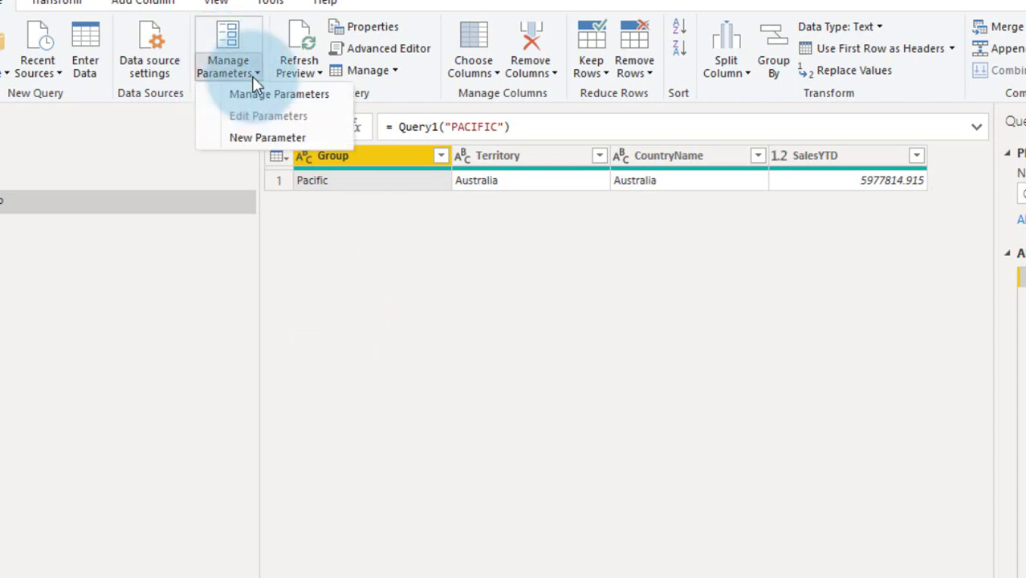
pyautogui.click(265, 141)
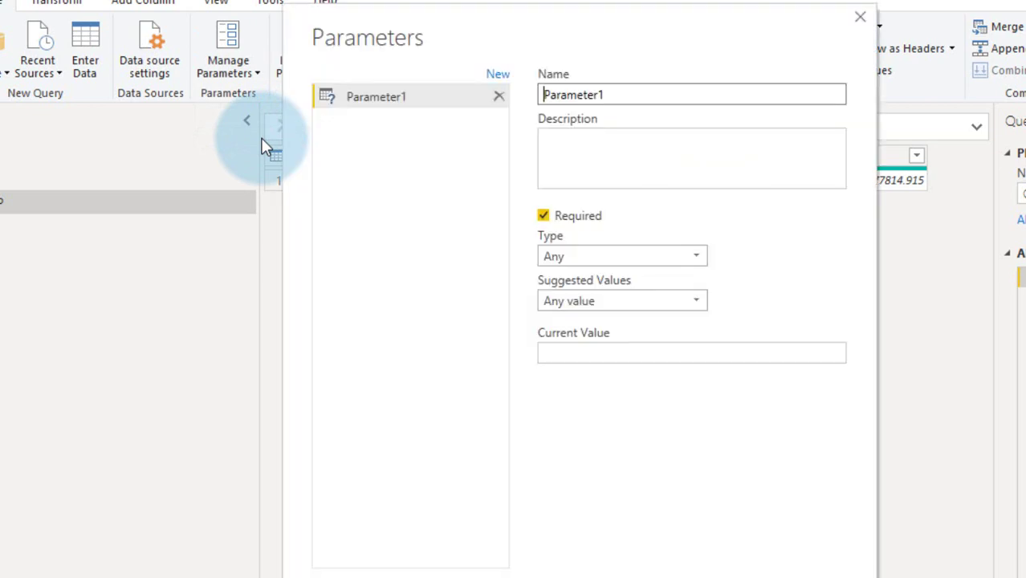
pyautogui.doubleClick(609, 93)
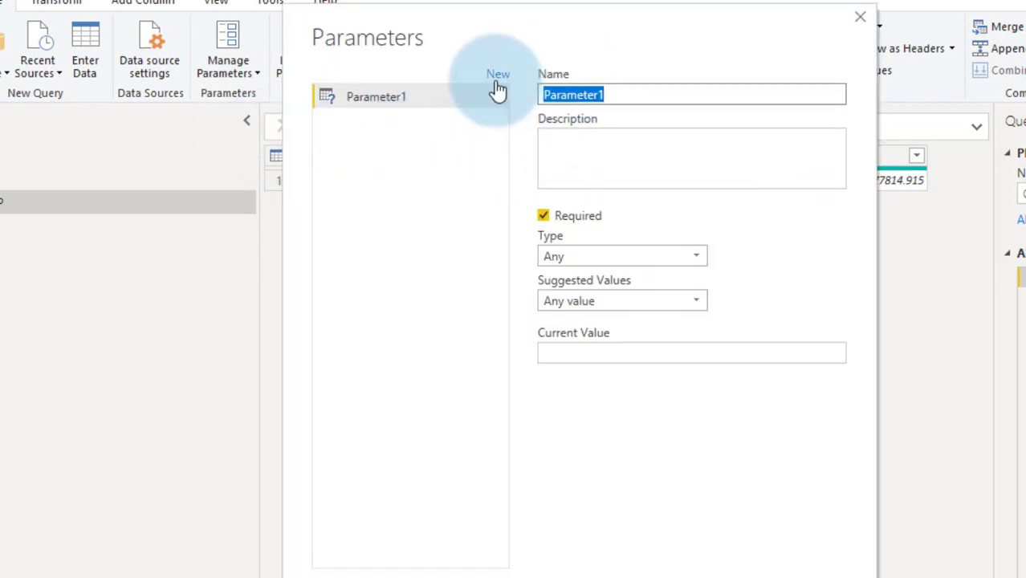
pyautogui.write('Groupby')
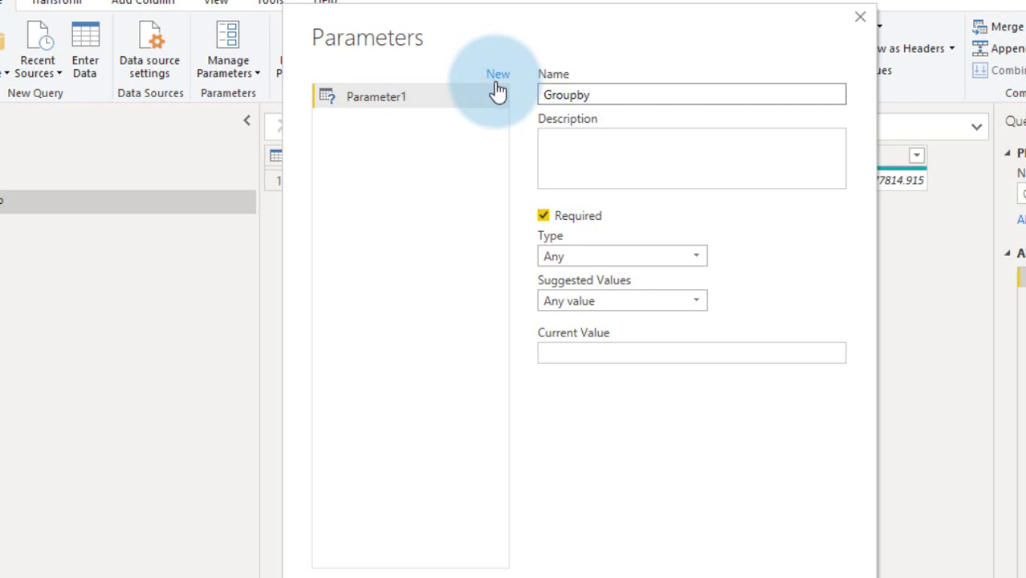
pyautogui.click(578, 257)
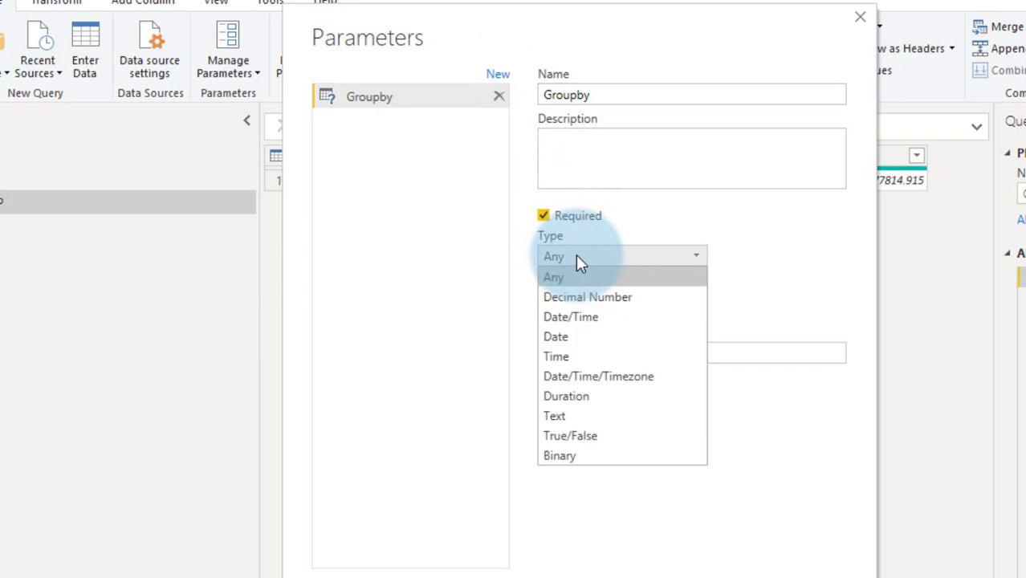
pyautogui.click(570, 416)
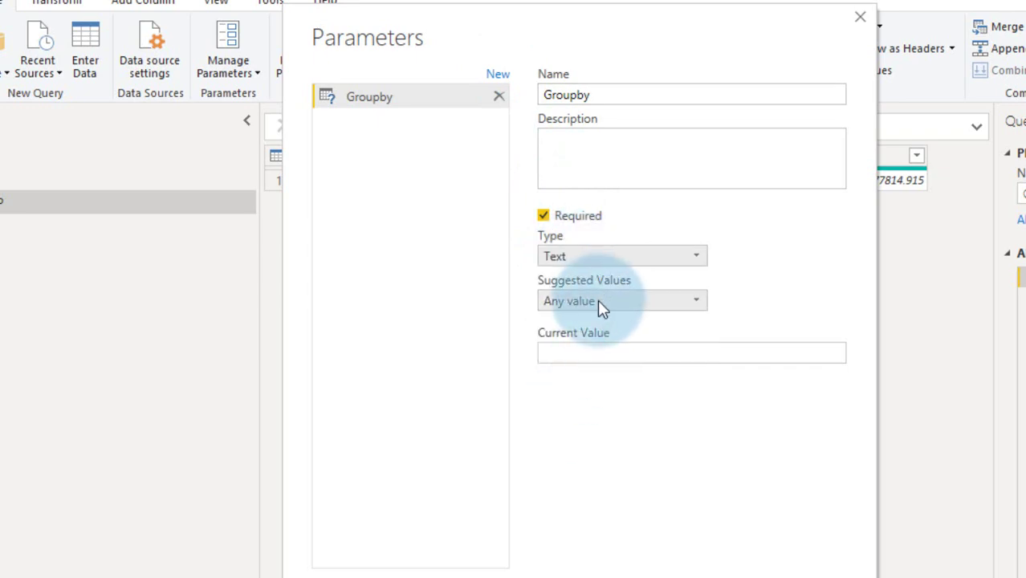
# - Take Groupby's suggested values from the Group query, set current value pacific, and save
pyautogui.click(601, 302)
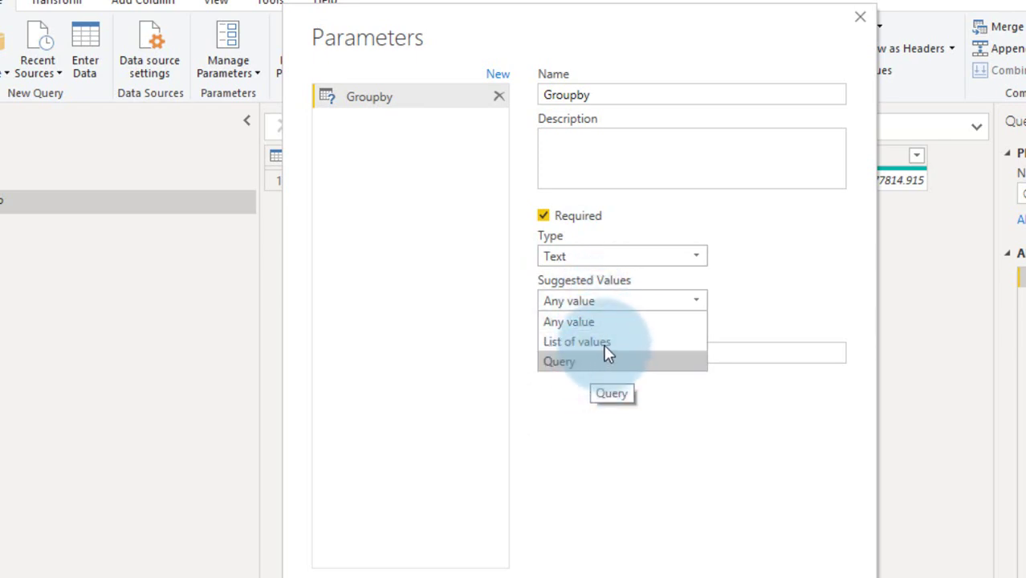
pyautogui.click(589, 362)
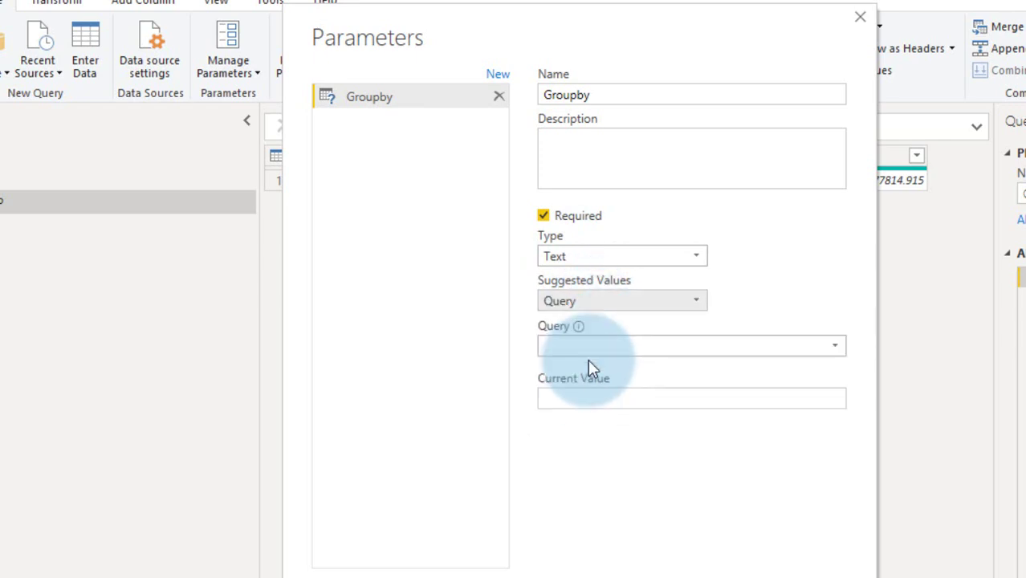
pyautogui.click(593, 345)
pyautogui.click(586, 368)
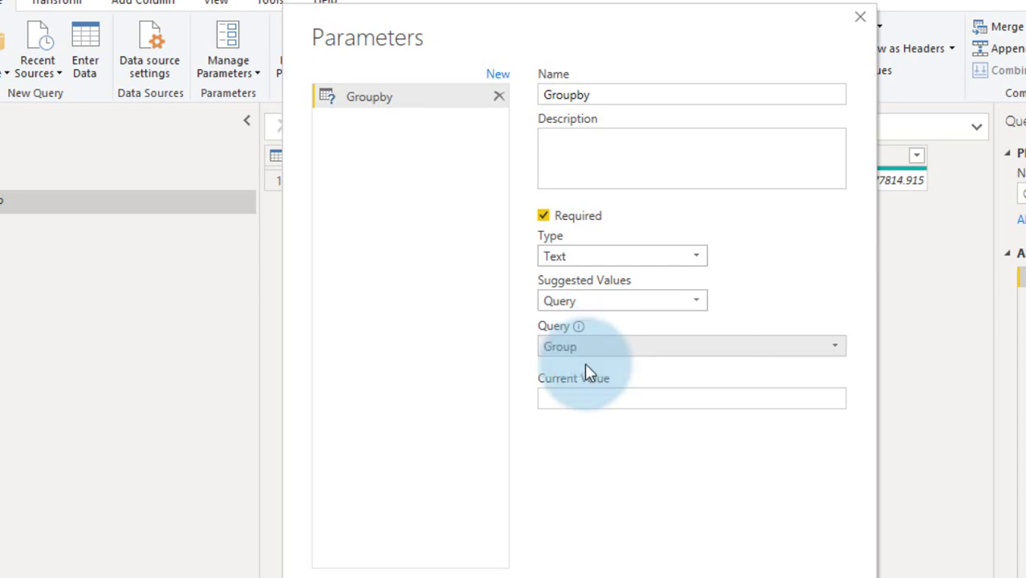
pyautogui.click(583, 399)
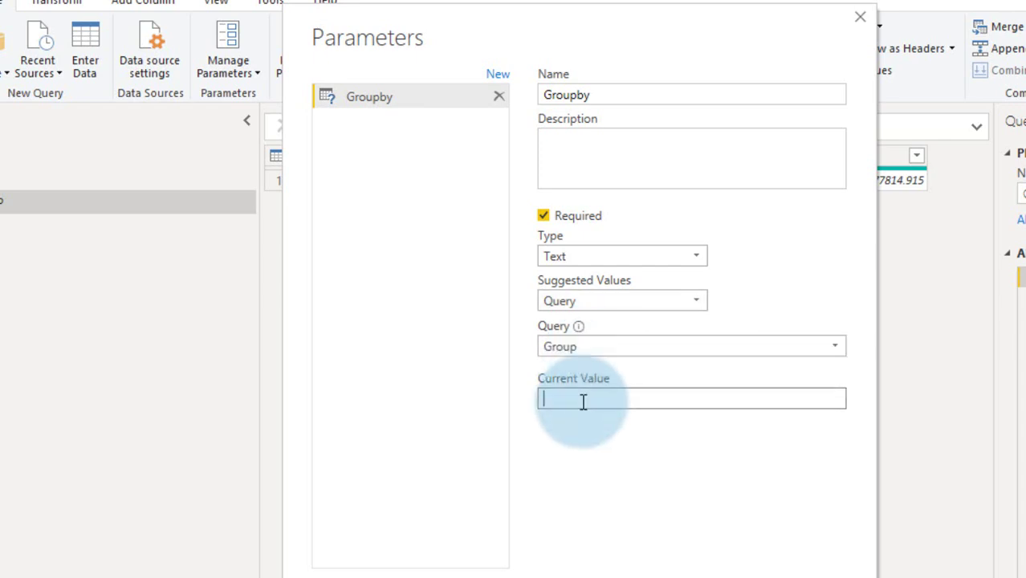
pyautogui.write('pacific')
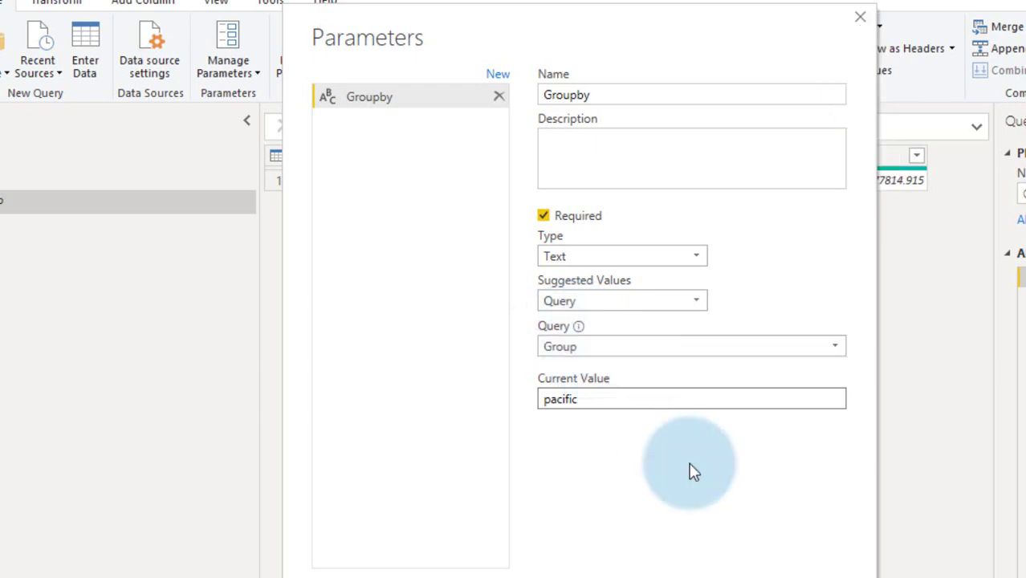
pyautogui.click(747, 575)
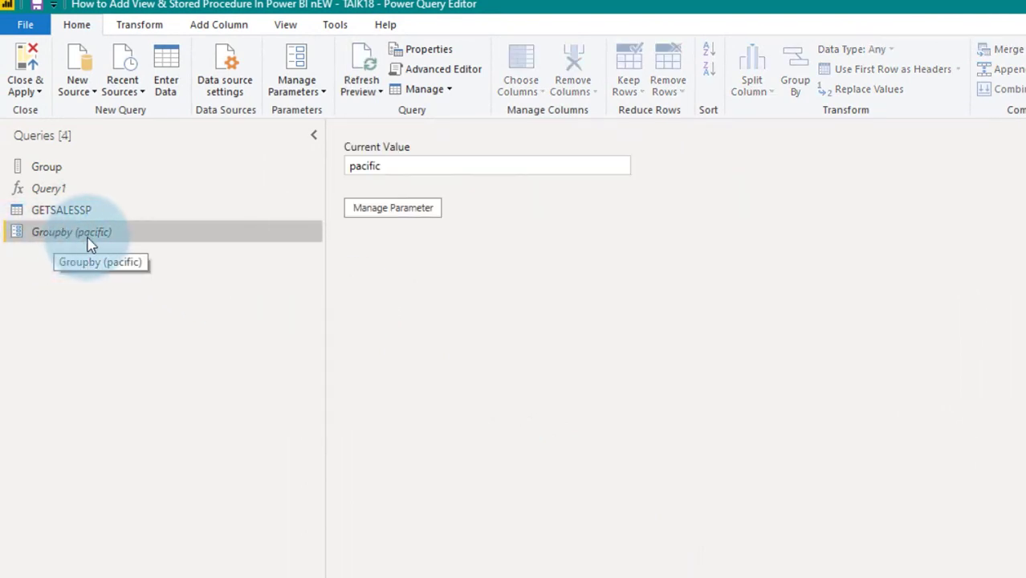
# - Open the GETSALESSP query's code and delete the hard-coded "PACIFIC" argument
pyautogui.click(68, 173)
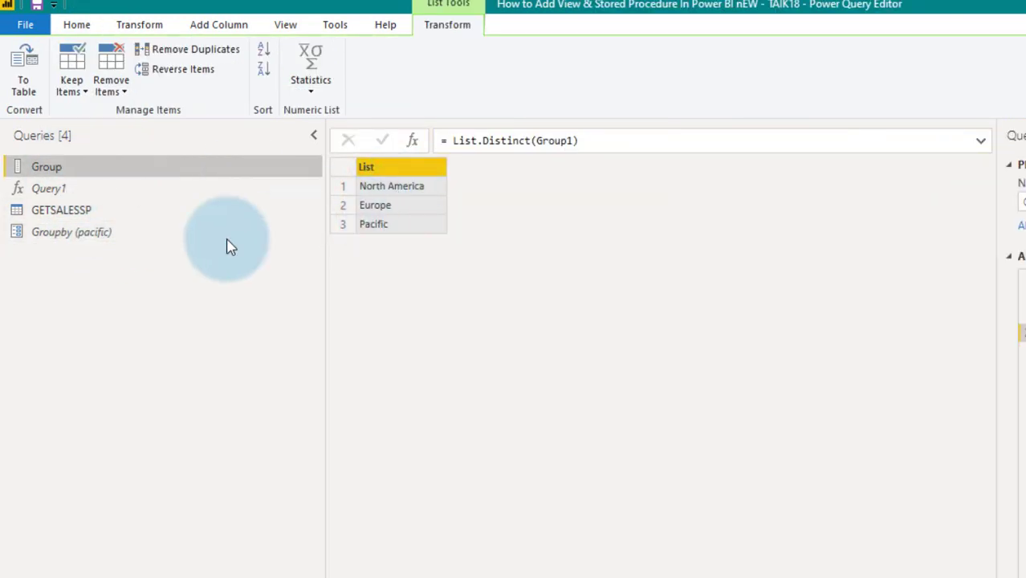
pyautogui.click(90, 217)
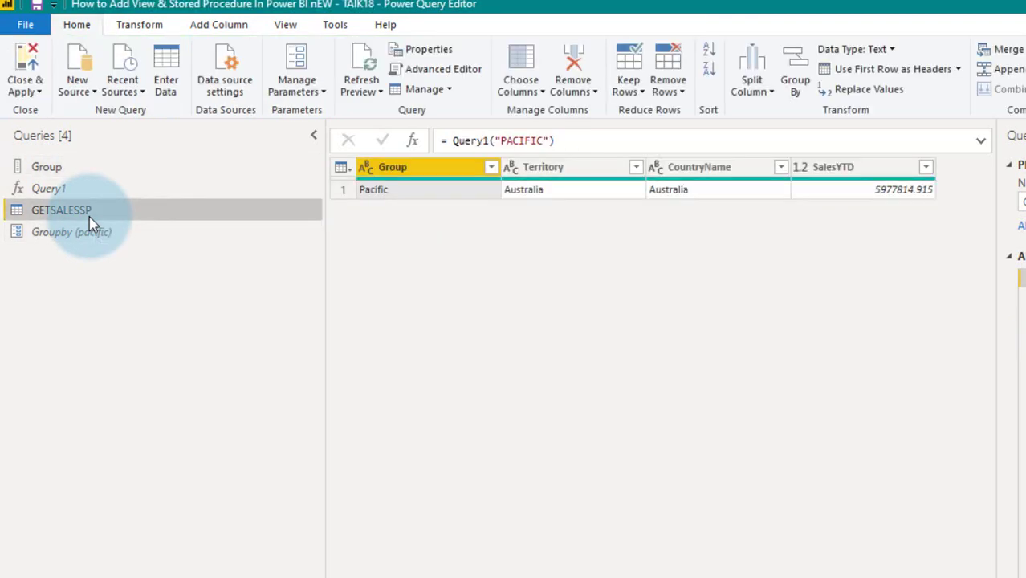
pyautogui.click(459, 71)
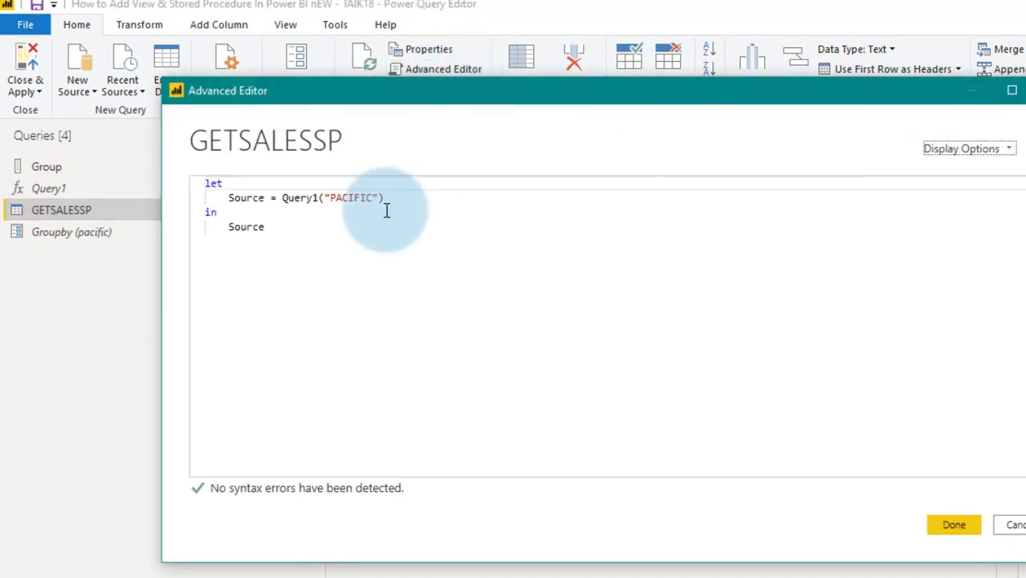
pyautogui.moveTo(325, 197); pyautogui.dragTo(381, 198)
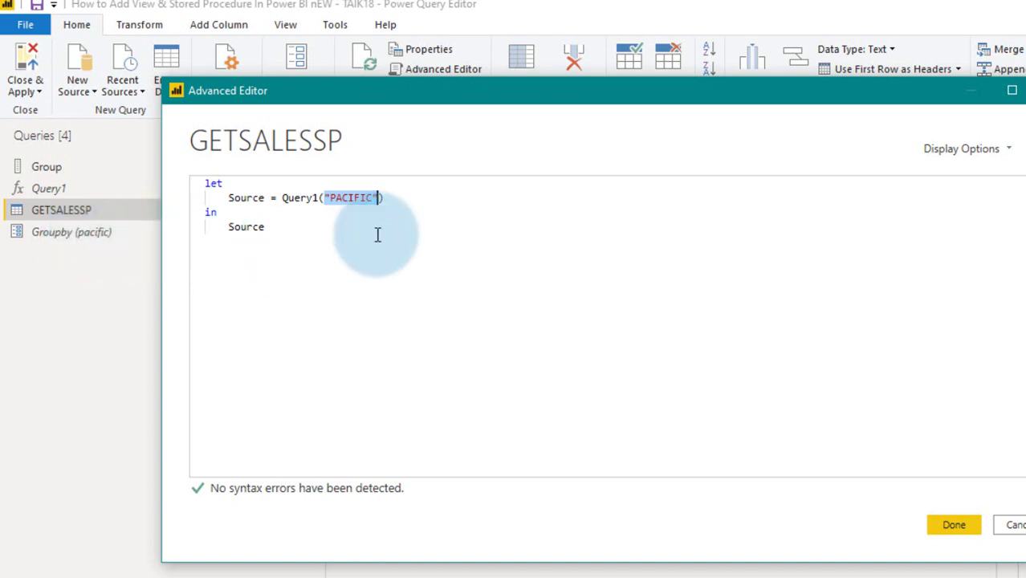
pyautogui.press('BackSpace')
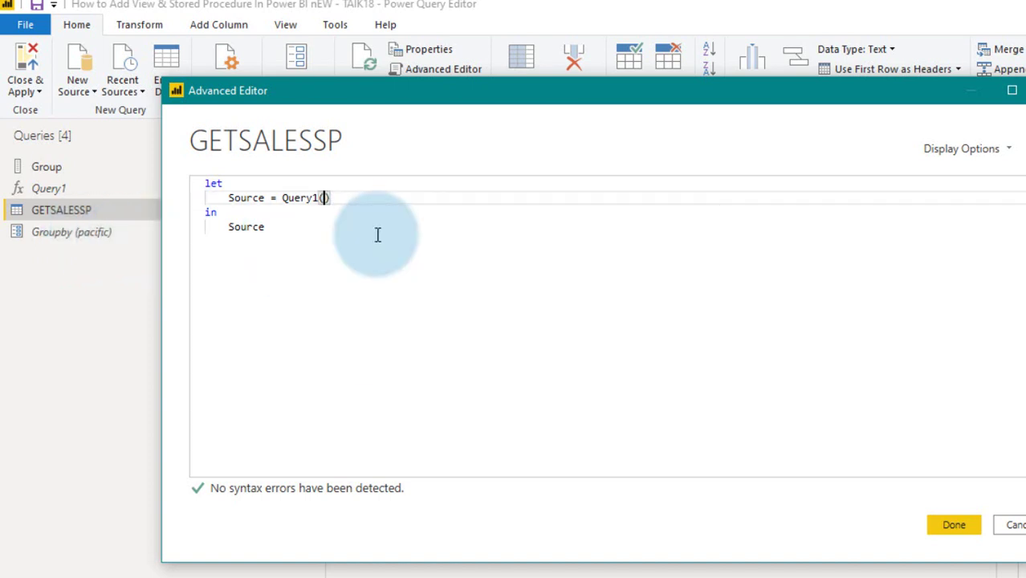
# - Pass Groupby to Query1 and approve running the native query
pyautogui.write('Gr')
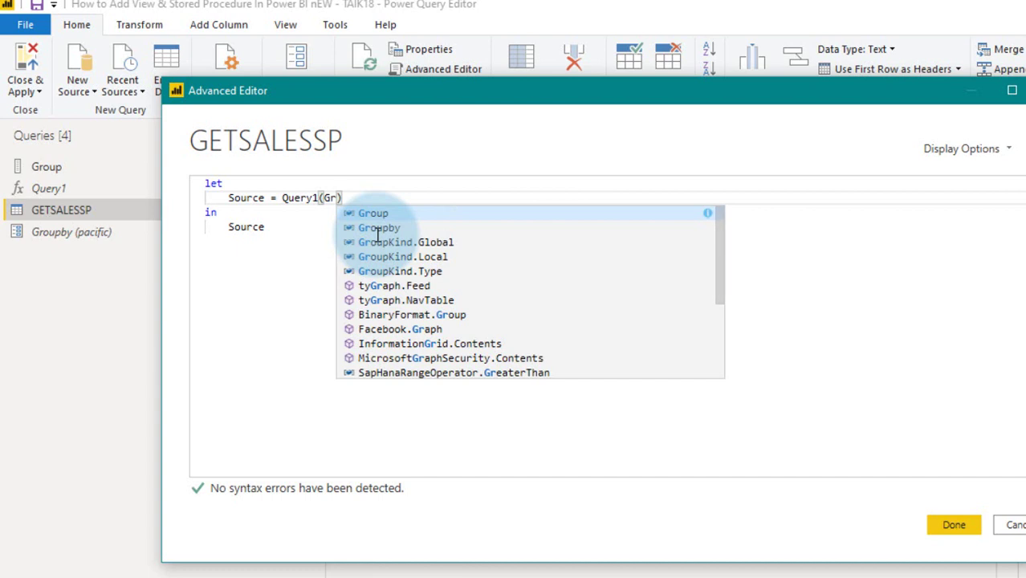
pyautogui.click(385, 228)
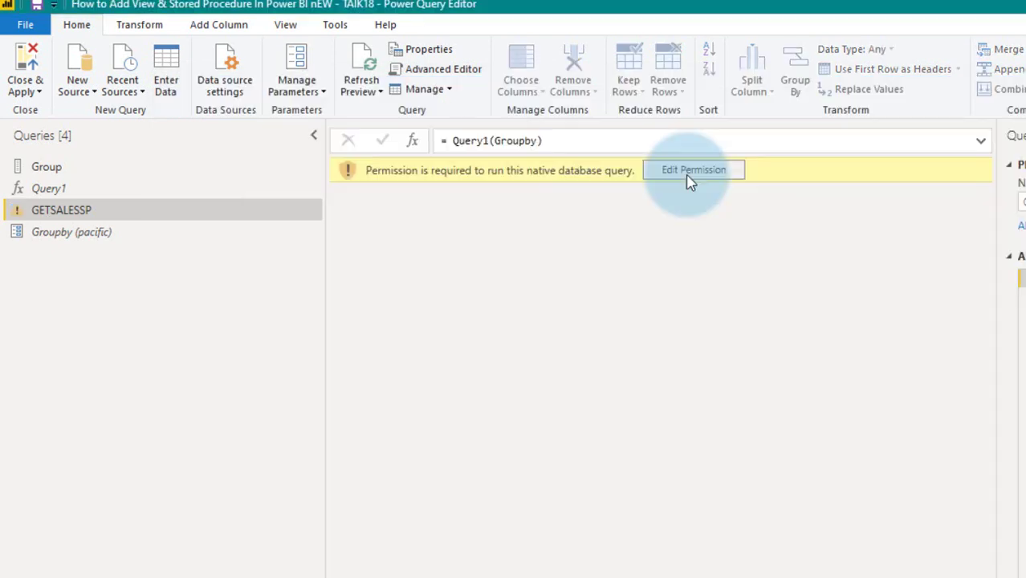
pyautogui.click(689, 173)
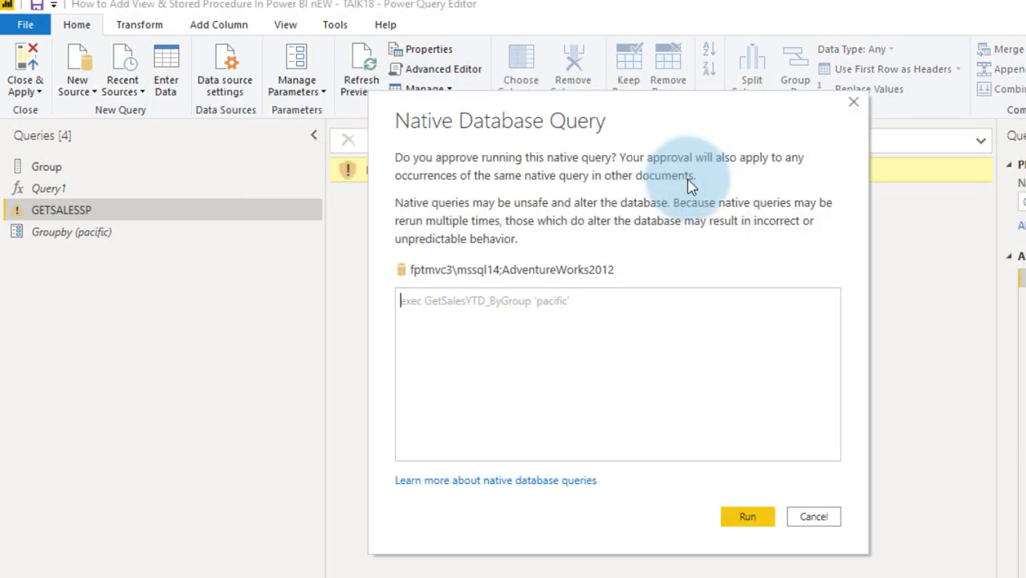
pyautogui.click(747, 518)
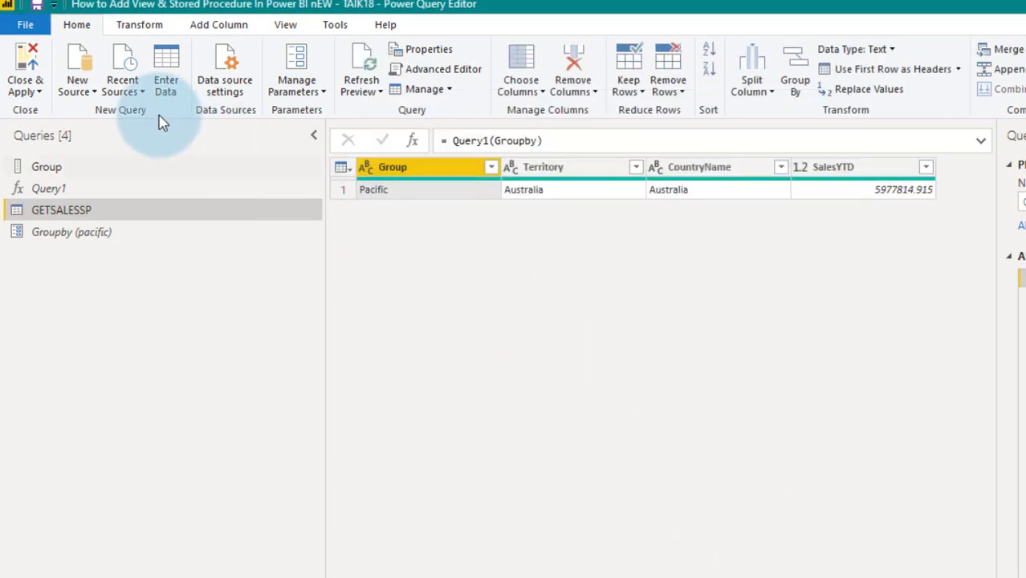
# - Close the query editor and choose North America for Groupby in Edit parameters
pyautogui.click(28, 69)
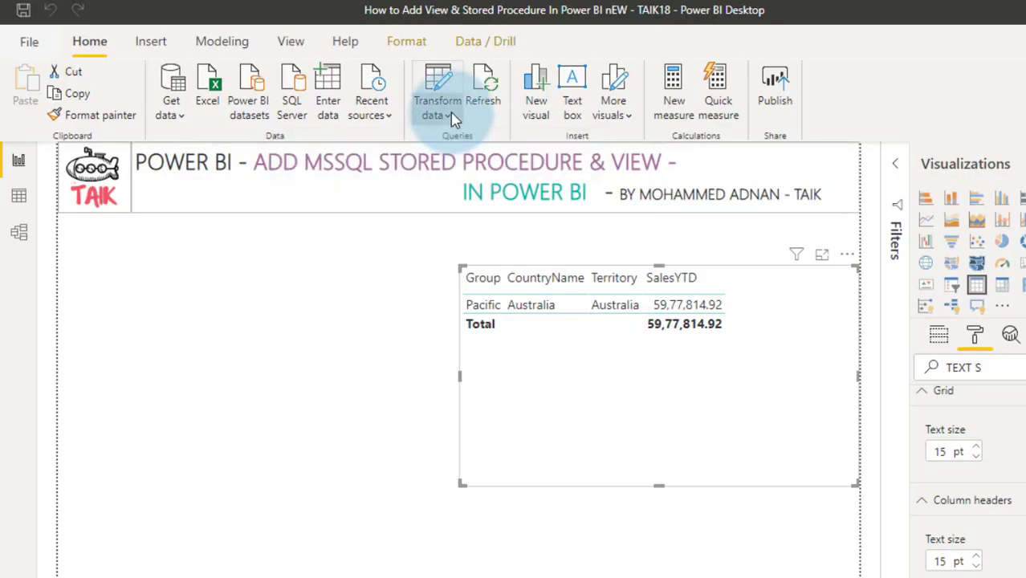
pyautogui.click(450, 117)
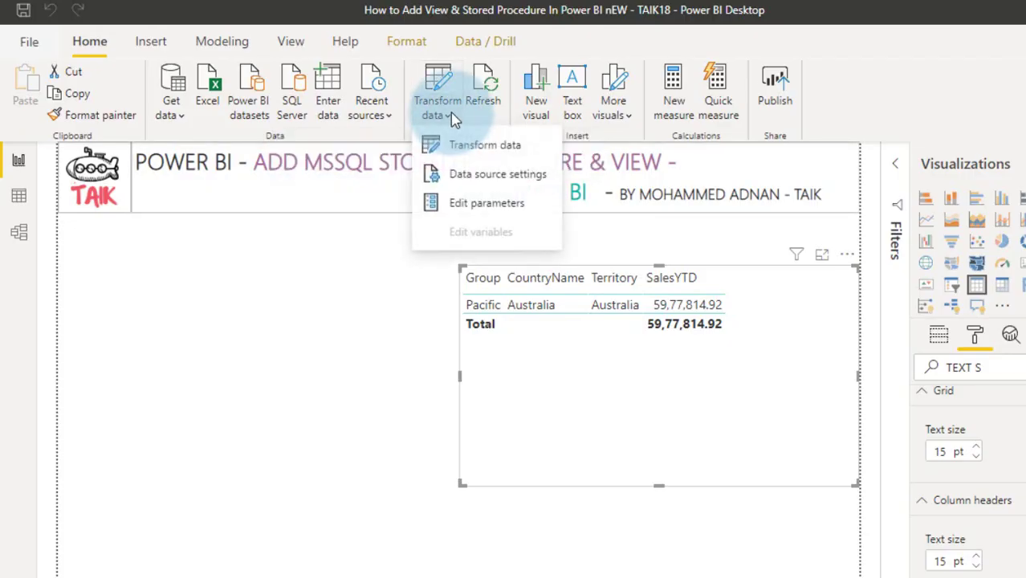
pyautogui.click(506, 207)
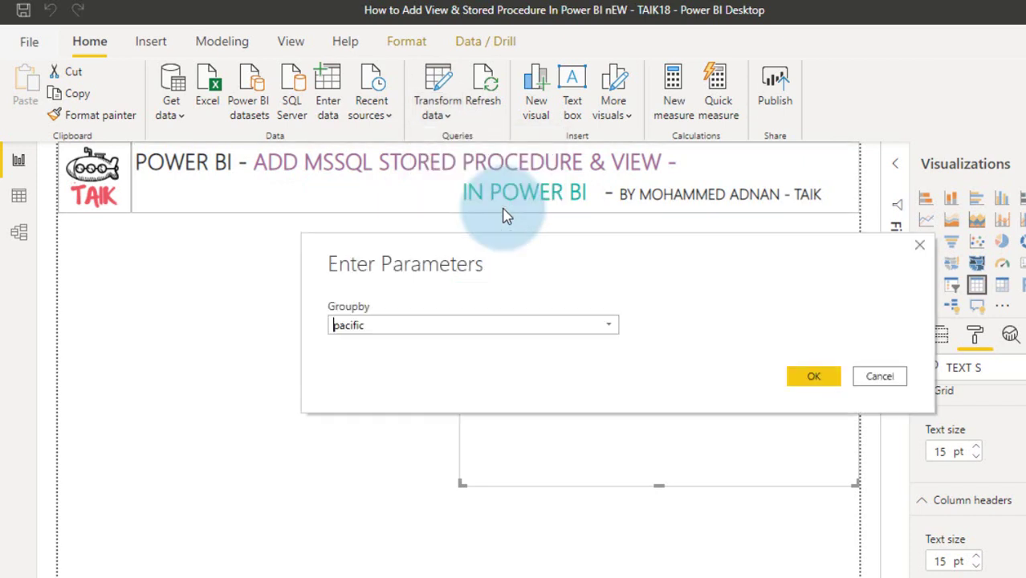
pyautogui.click(333, 319)
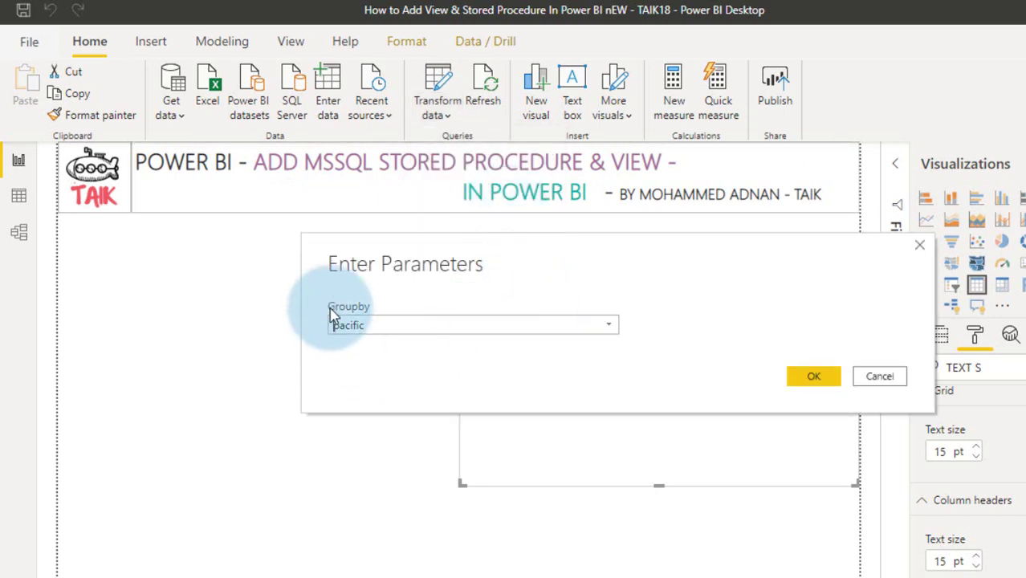
pyautogui.click(612, 329)
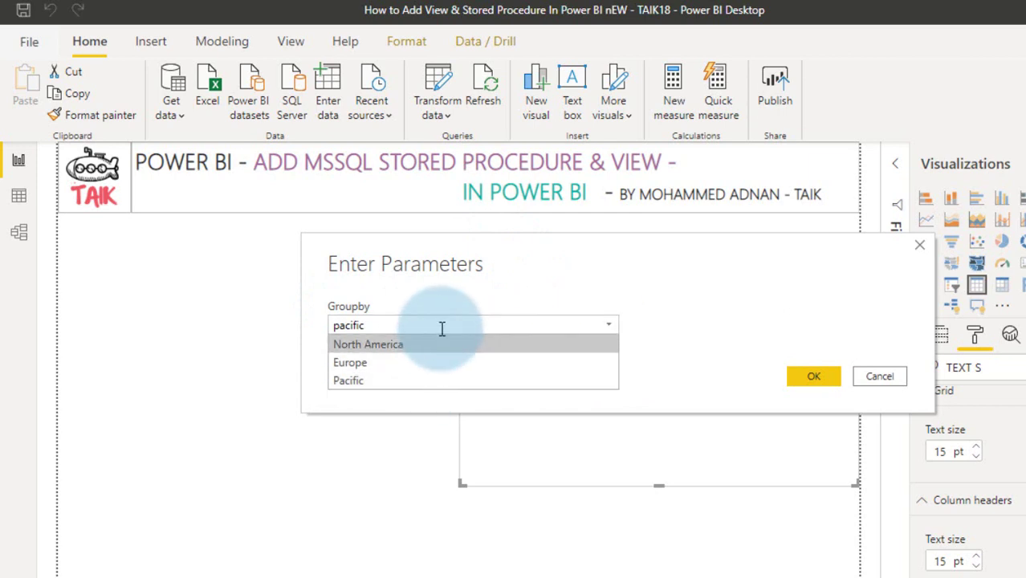
pyautogui.click(403, 346)
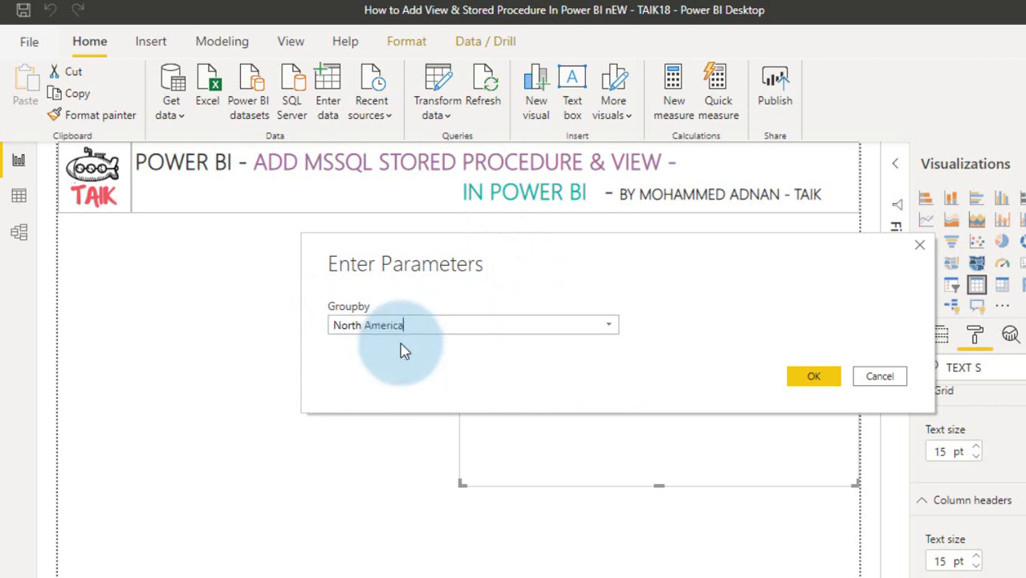
# - Confirm North America, apply the changes, and dismiss the duplicate-value error
pyautogui.click(808, 377)
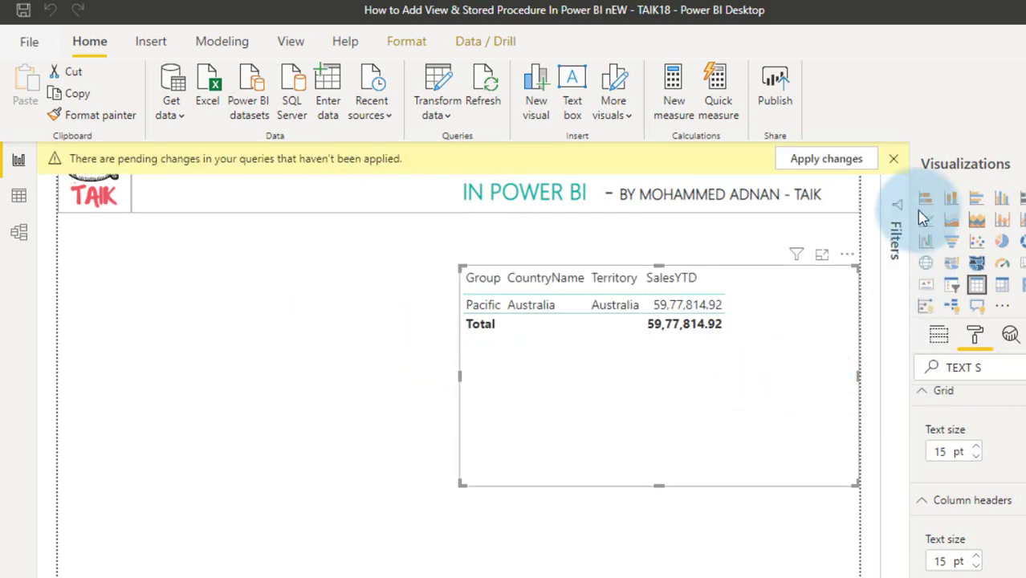
pyautogui.click(827, 159)
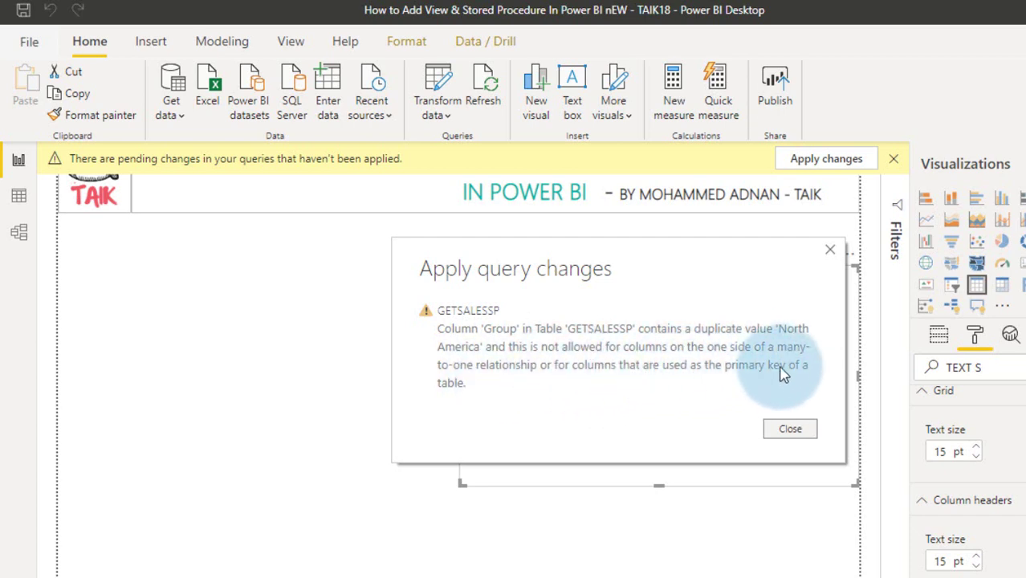
pyautogui.click(790, 430)
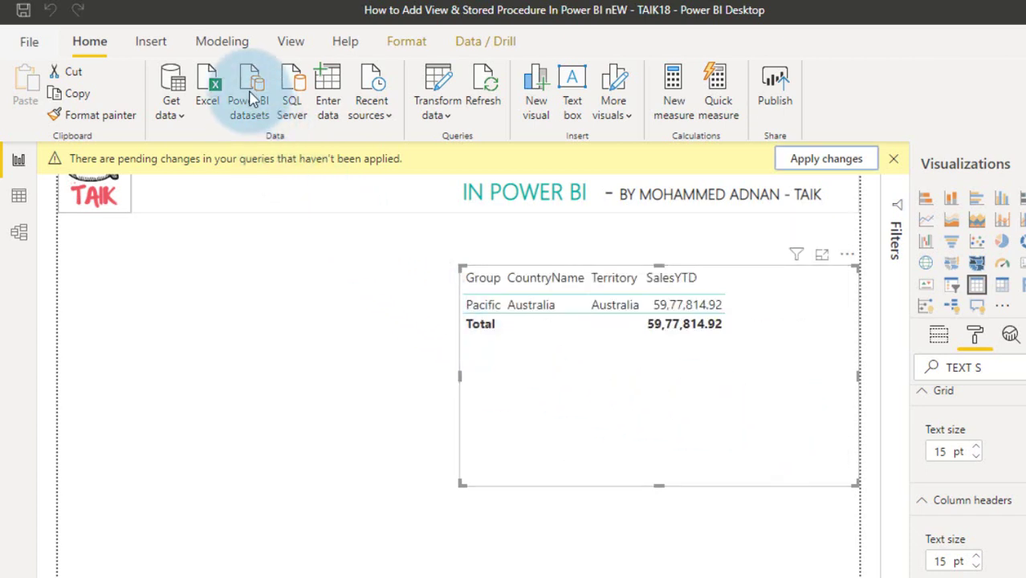
# - Delete the GETSALESSP (Group) relationship and apply changes so the table shows six North America territories
pyautogui.click(224, 42)
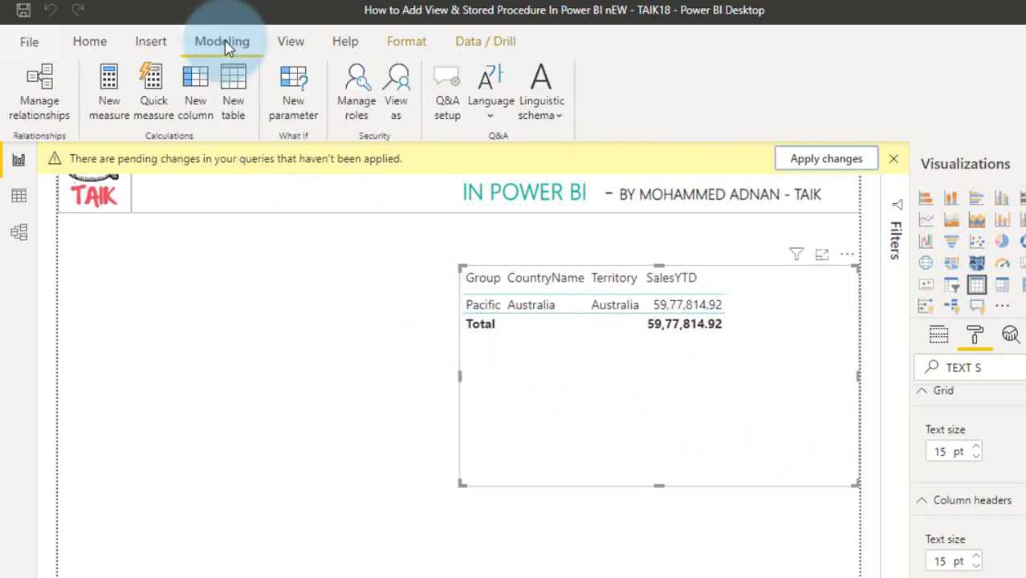
pyautogui.click(50, 100)
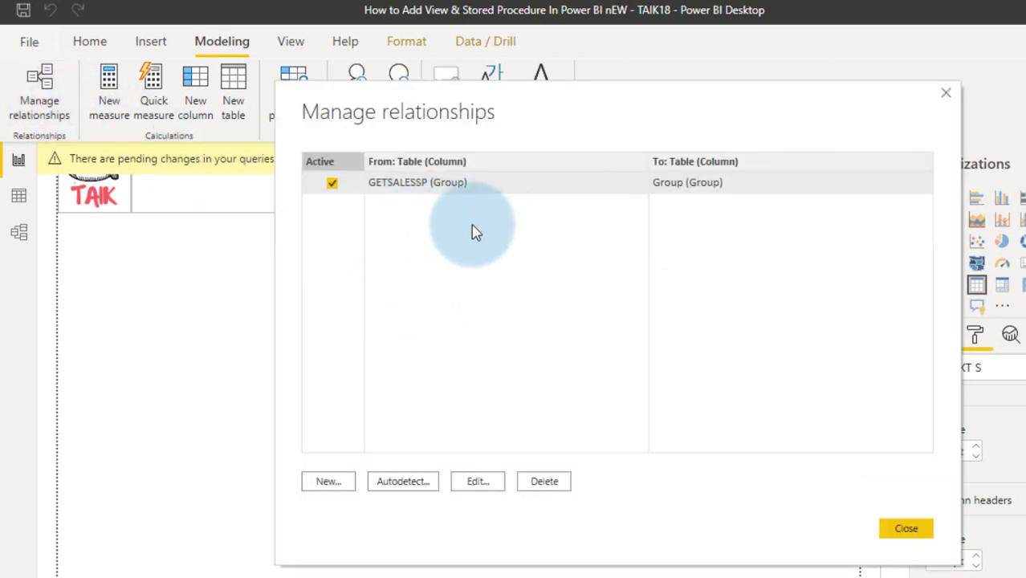
pyautogui.click(332, 183)
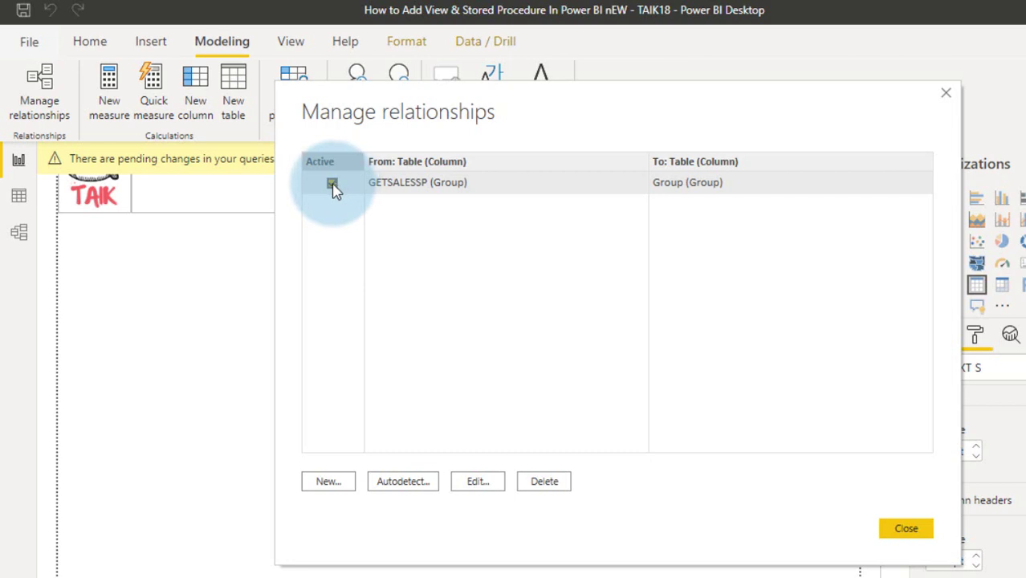
pyautogui.click(545, 483)
pyautogui.click(759, 370)
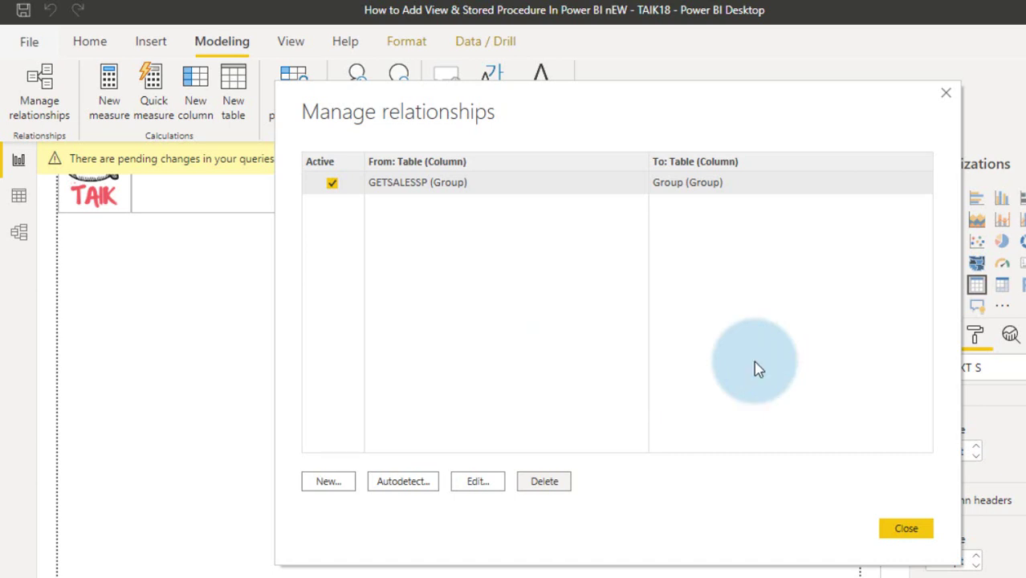
pyautogui.click(907, 531)
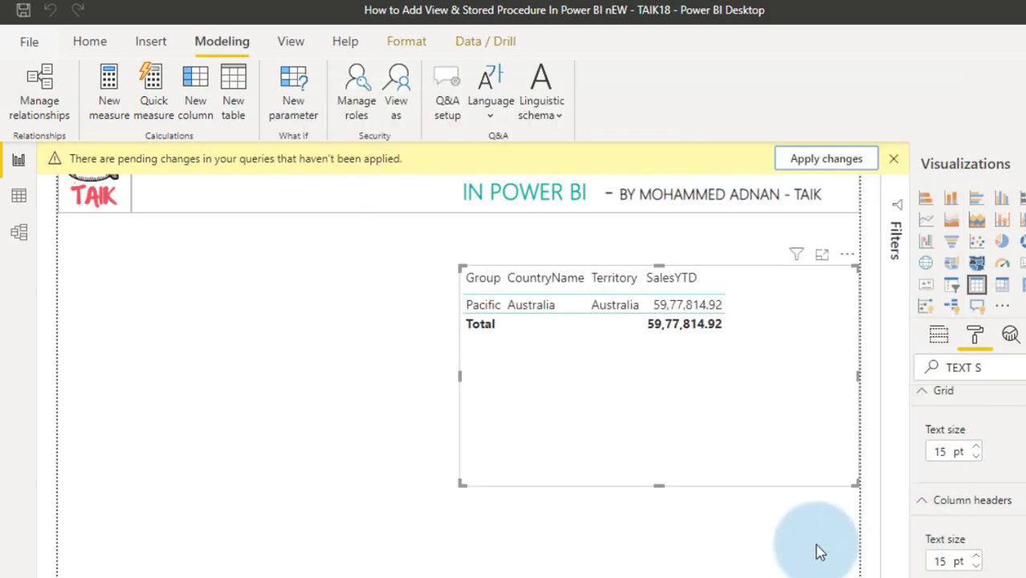
pyautogui.click(813, 162)
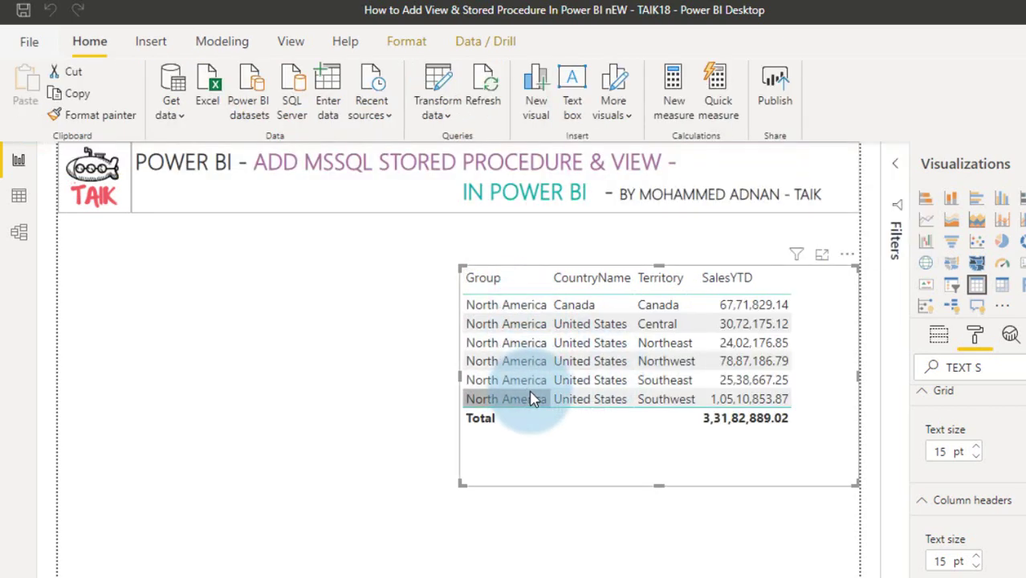
# - Change the Groupby parameter from North America to Europe and apply changes to reload GETSALESSP
pyautogui.click(446, 119)
pyautogui.click(486, 298)
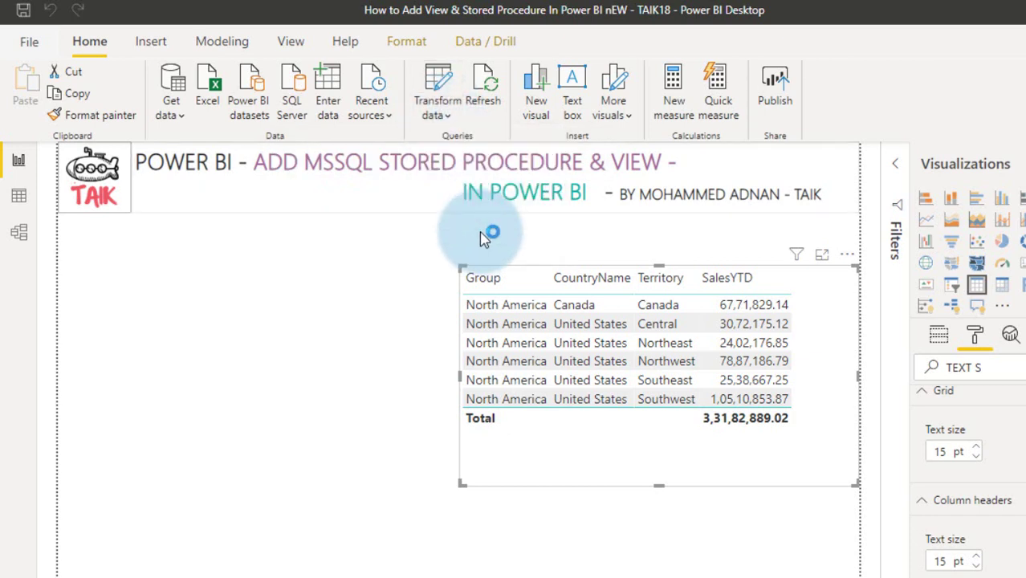
pyautogui.click(612, 323)
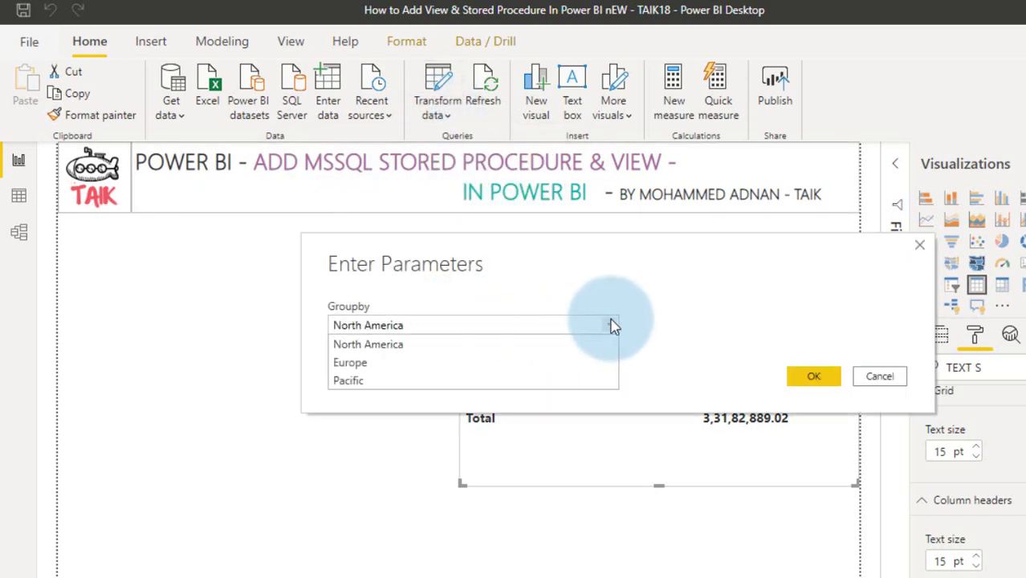
pyautogui.click(492, 372)
pyautogui.click(801, 375)
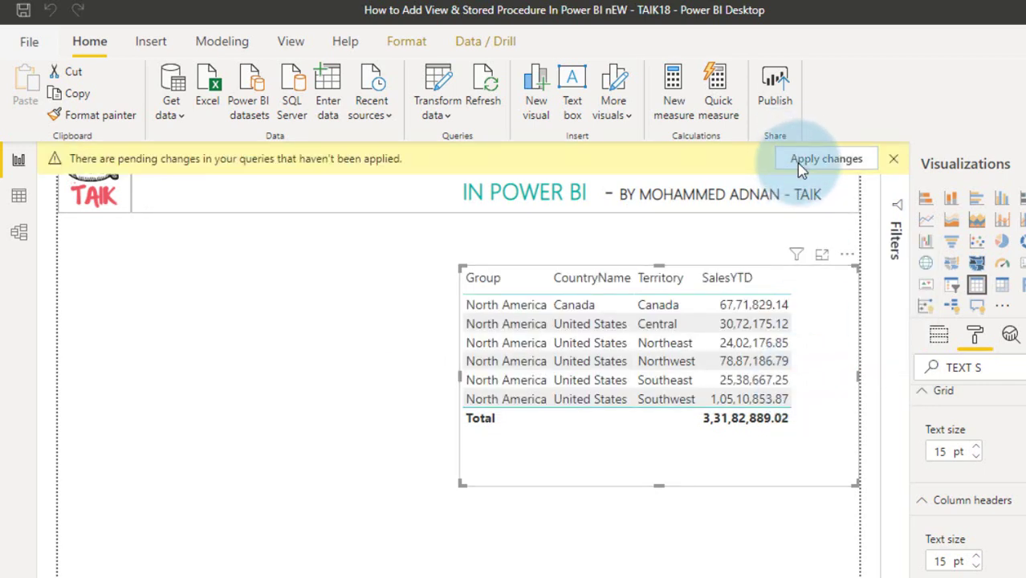
pyautogui.click(825, 159)
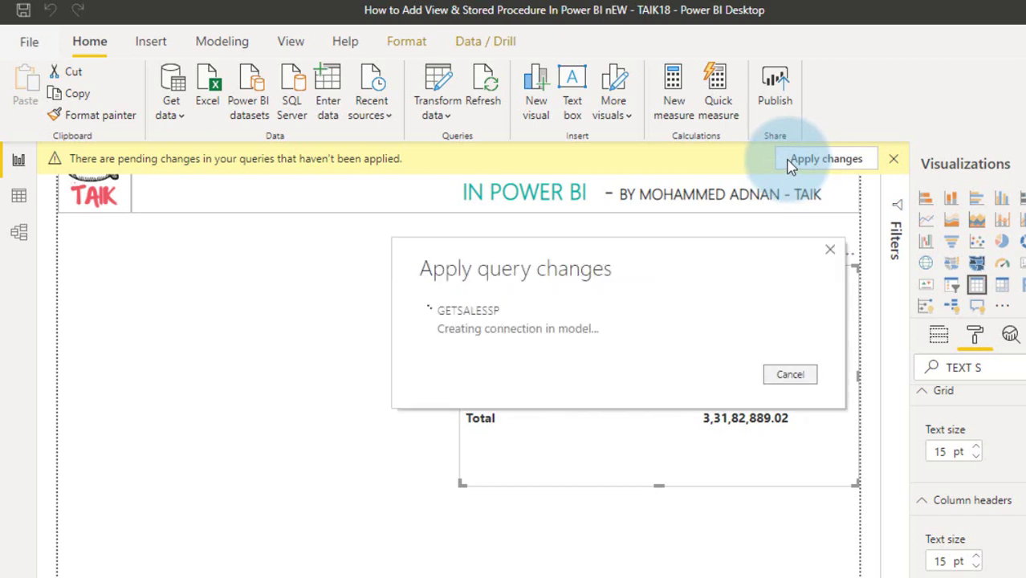